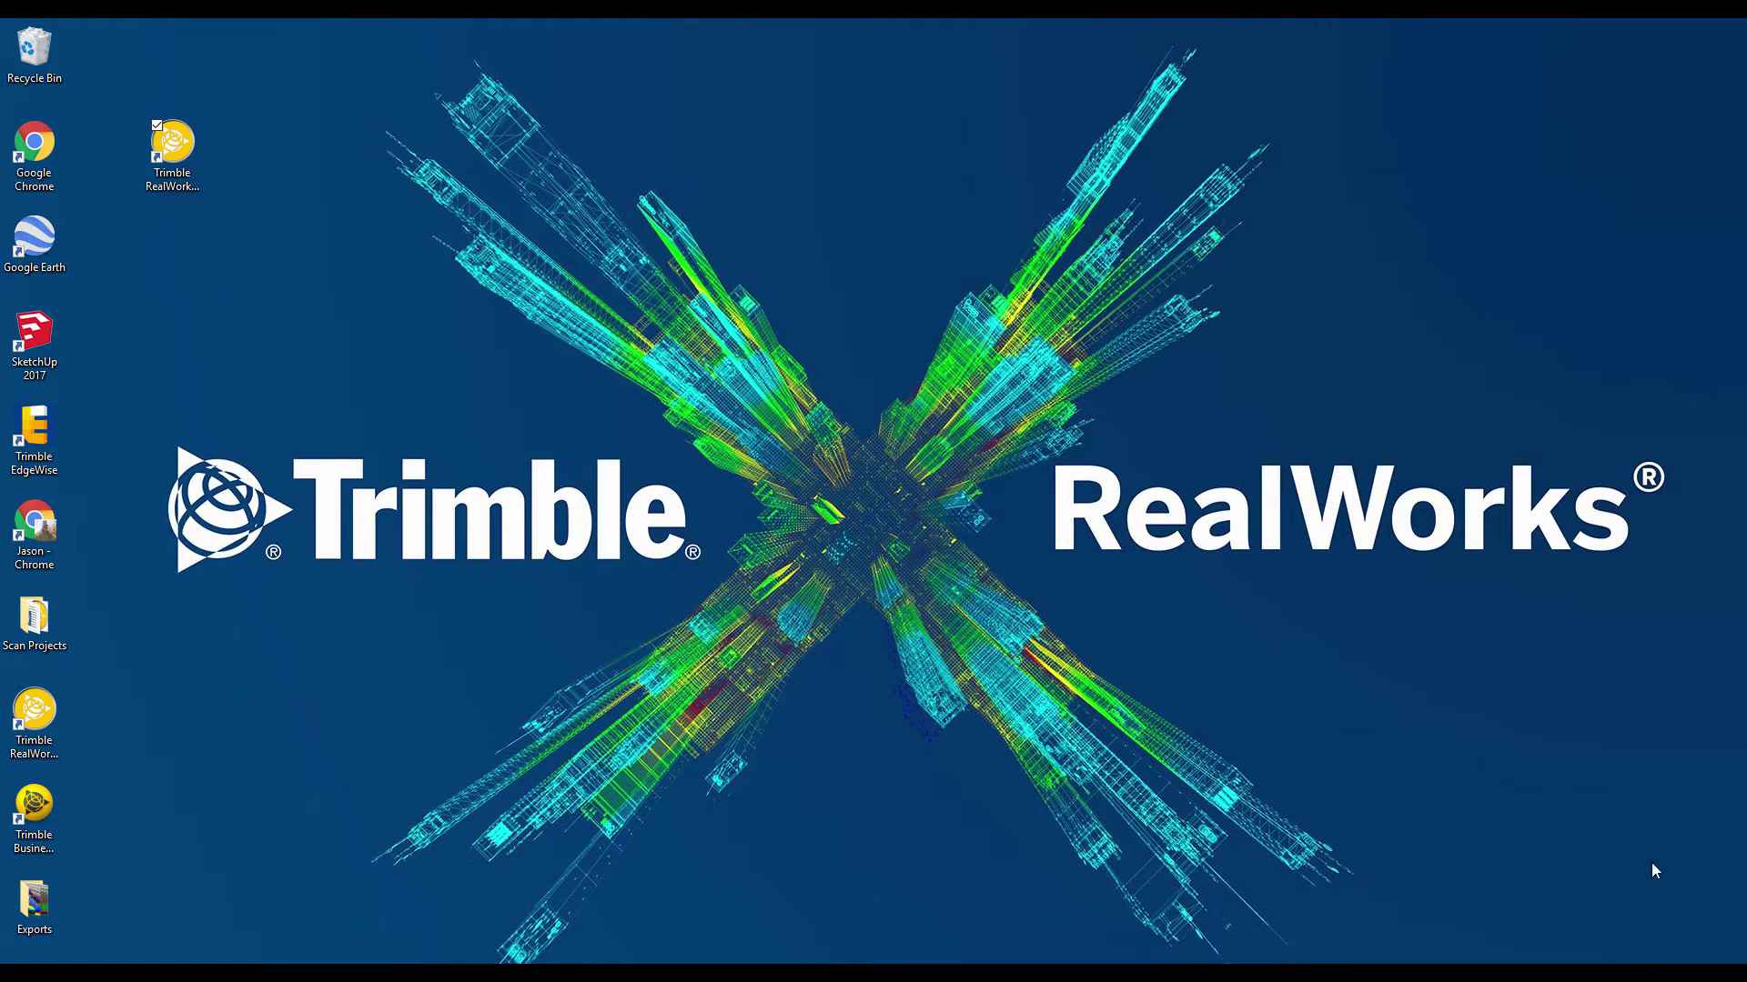
# Step: Launch Trimble RealWorks Viewer 10.2 from its desktop shortcut
pyautogui.doubleClick(173, 168)
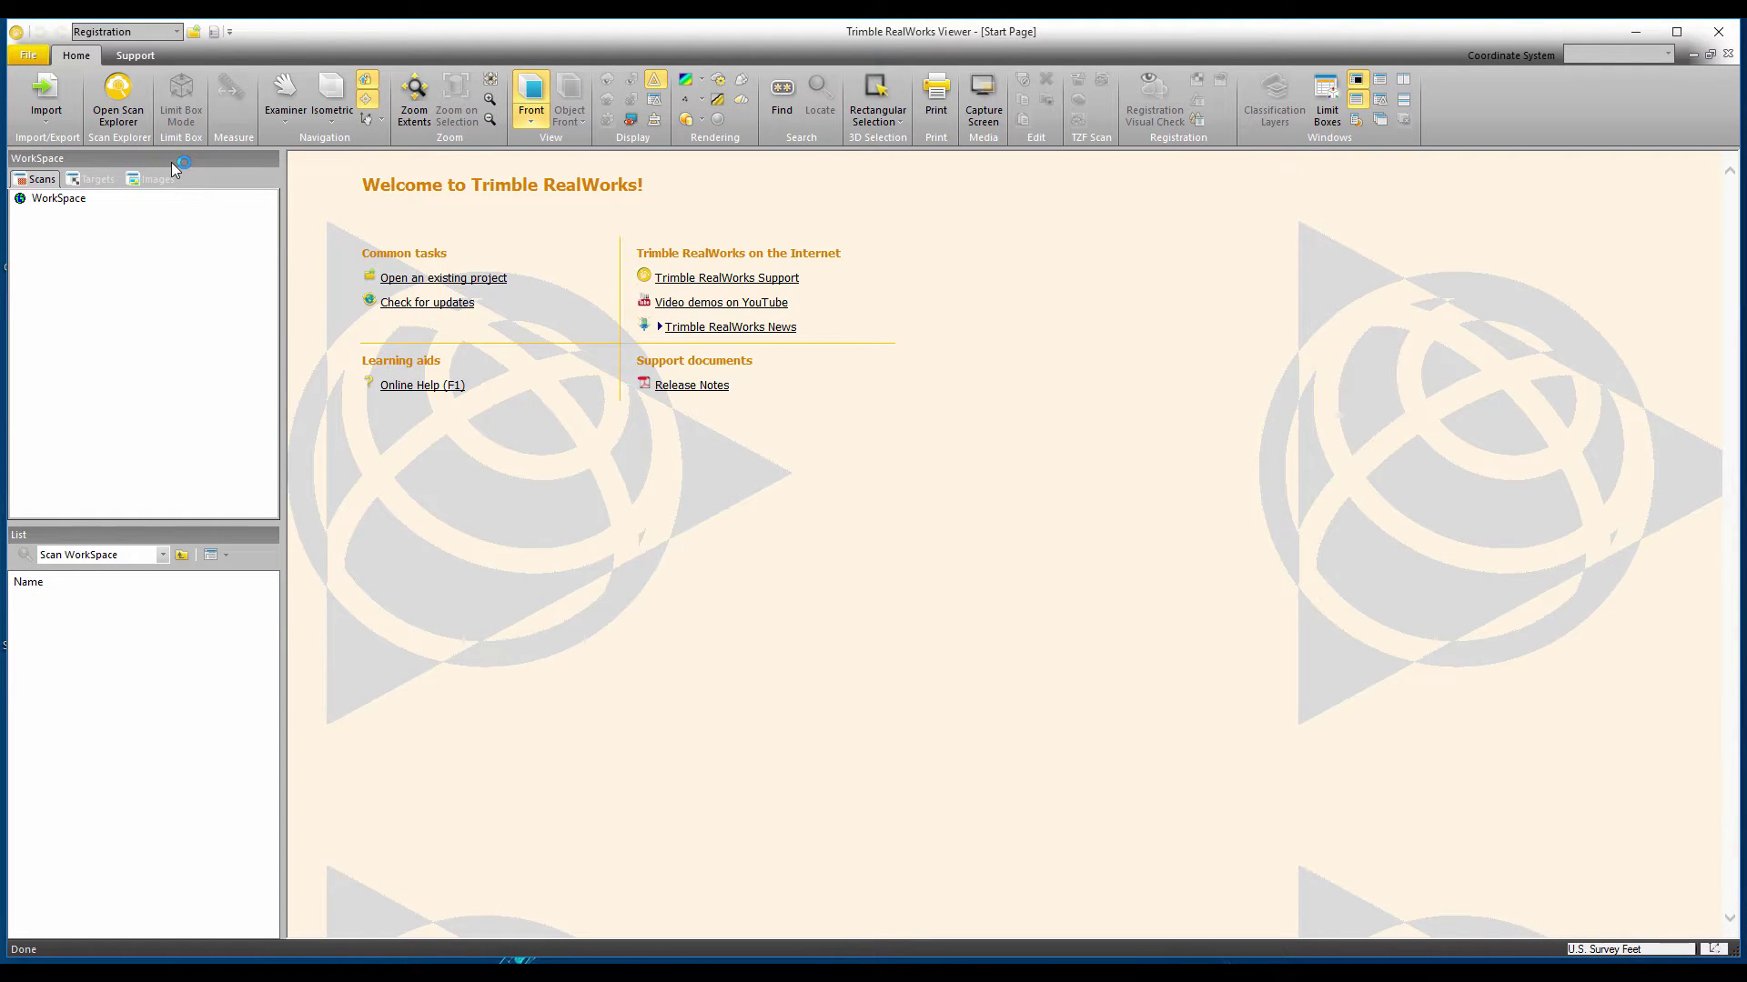
# Step: Choose Open from the Home ribbon's Import menu to browse the LAS Files folder
pyautogui.click(47, 121)
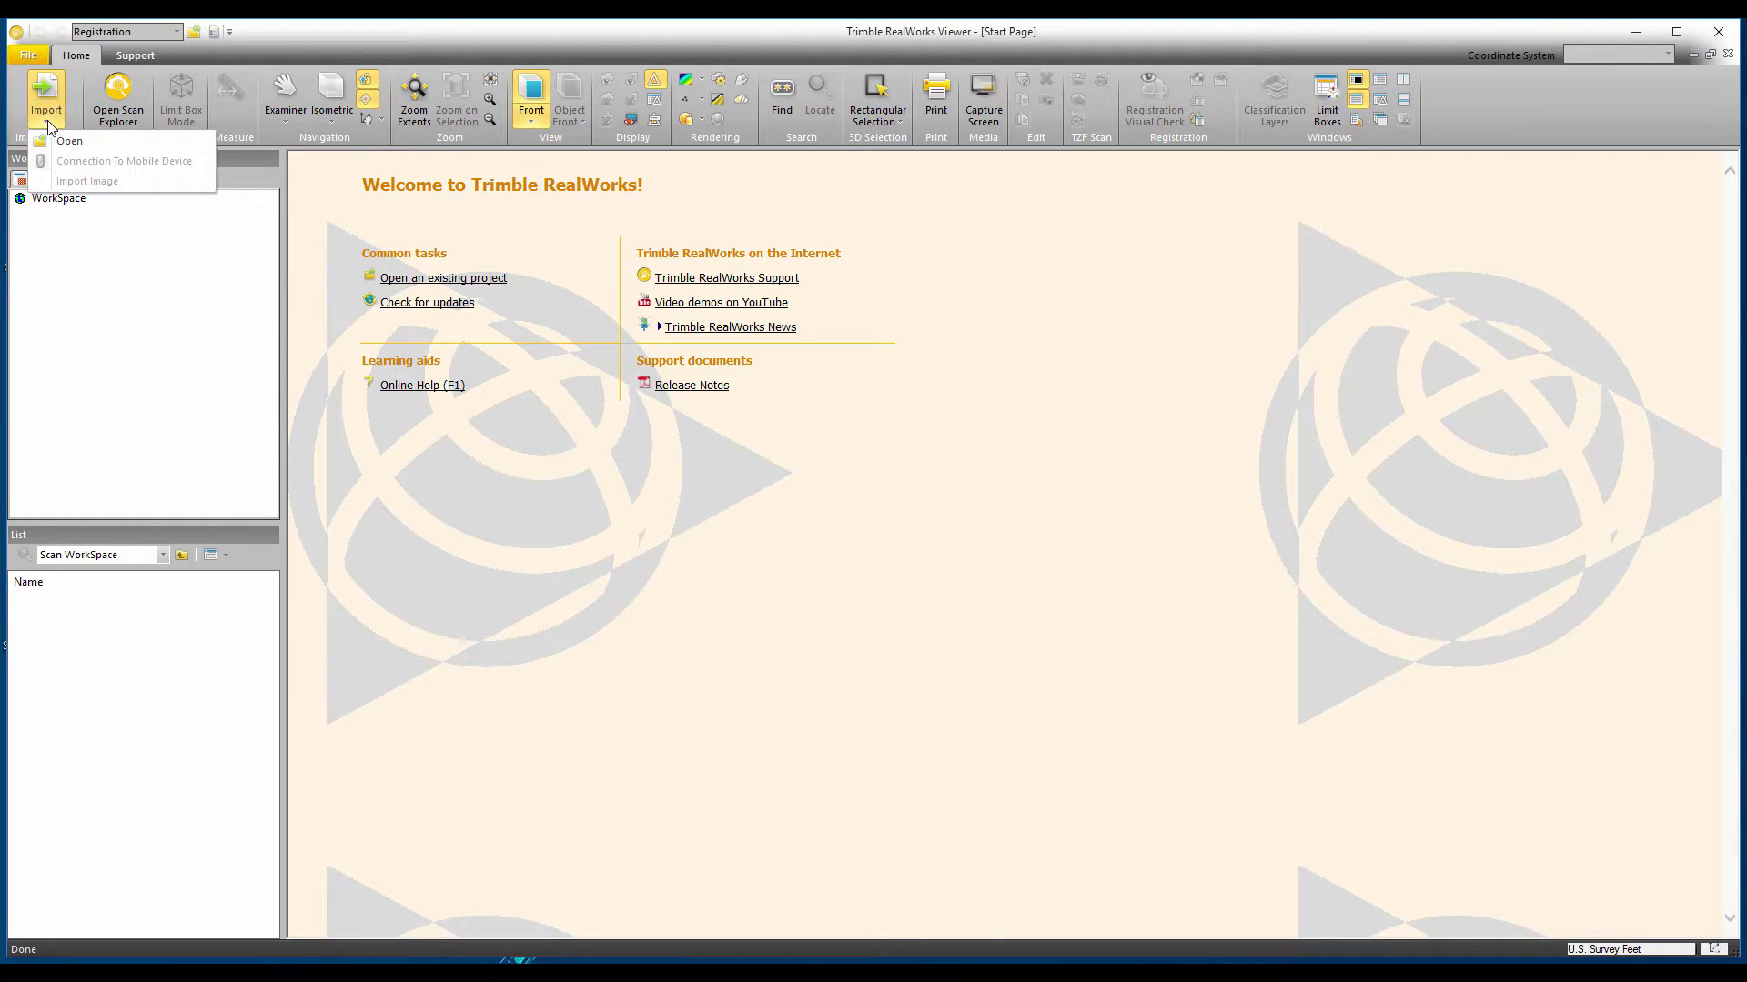
pyautogui.click(171, 141)
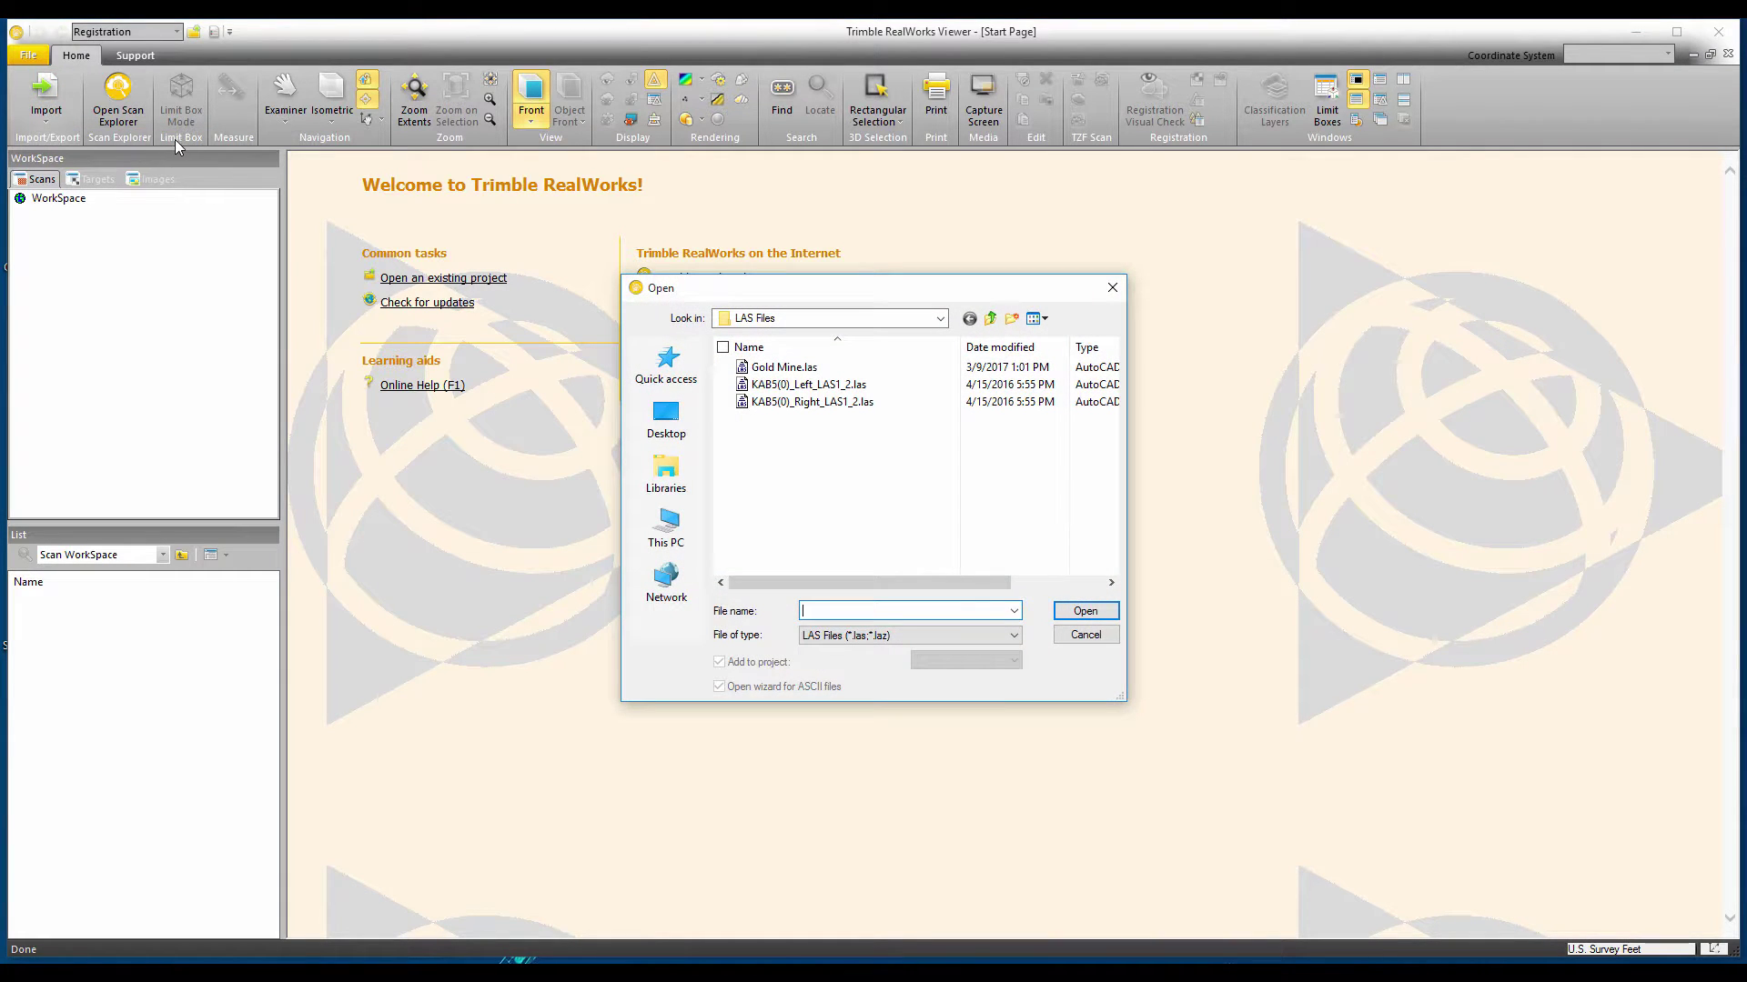
# Step: Open Gold Mine.las with the LAS Files type filter, creating PROJECT1
pyautogui.click(1015, 638)
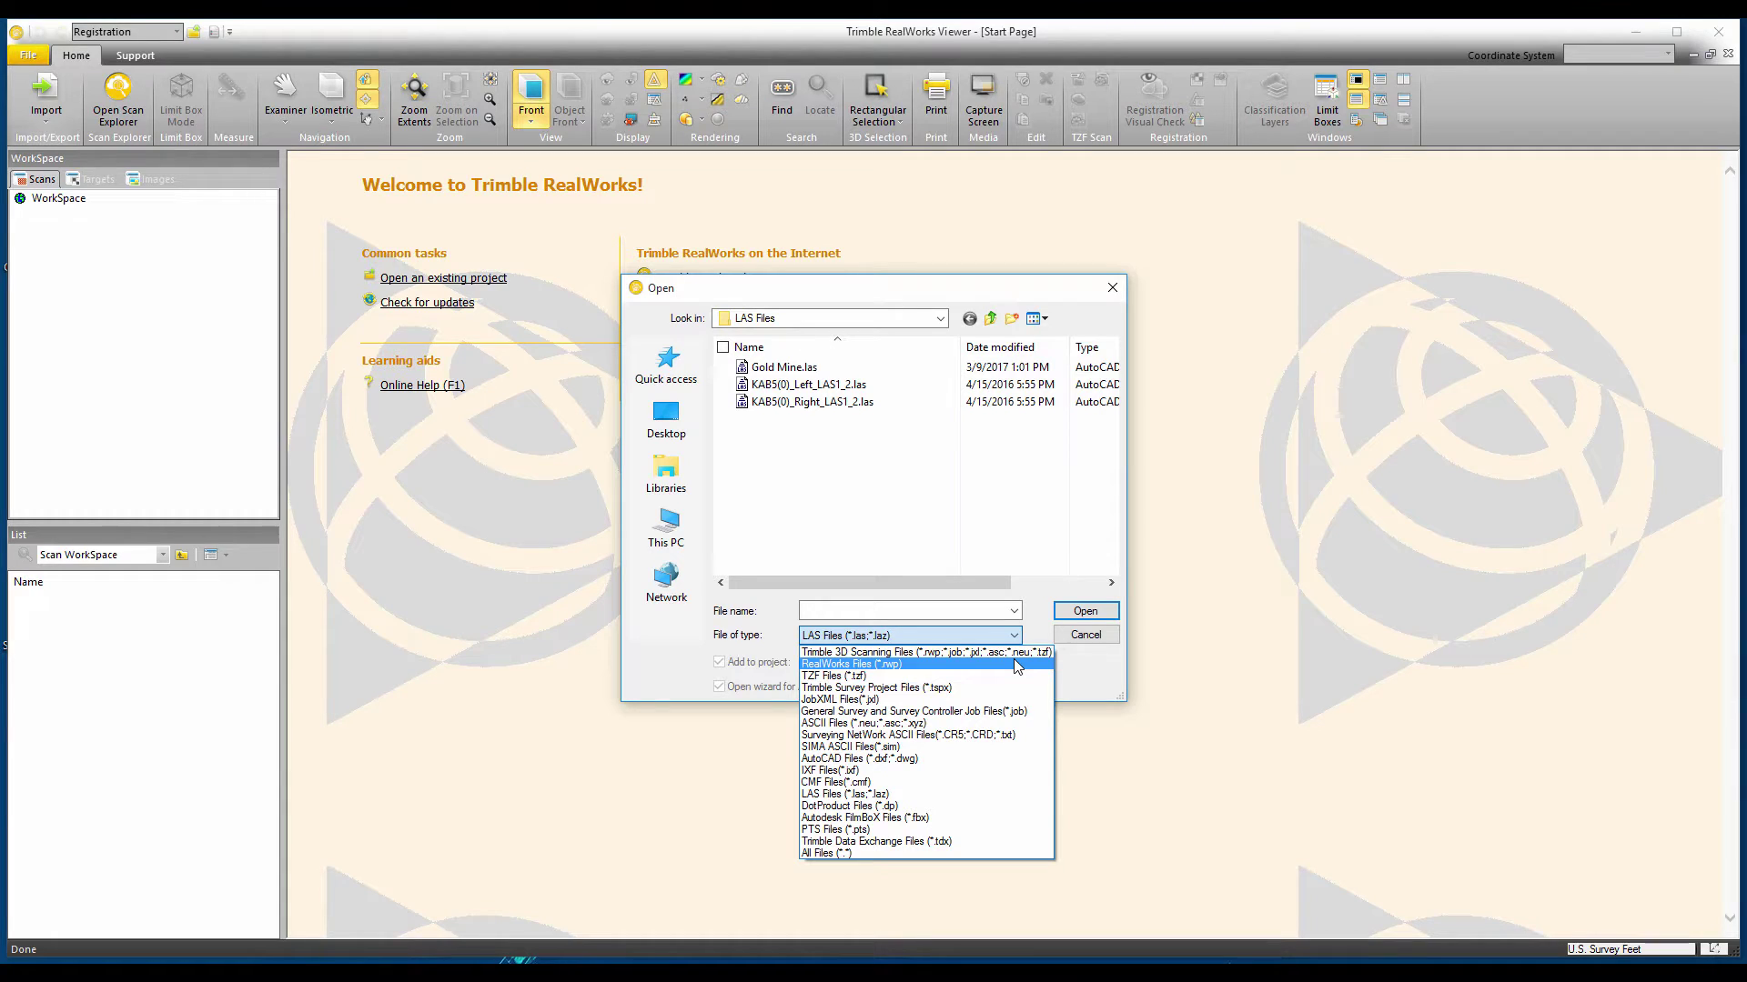
pyautogui.click(968, 800)
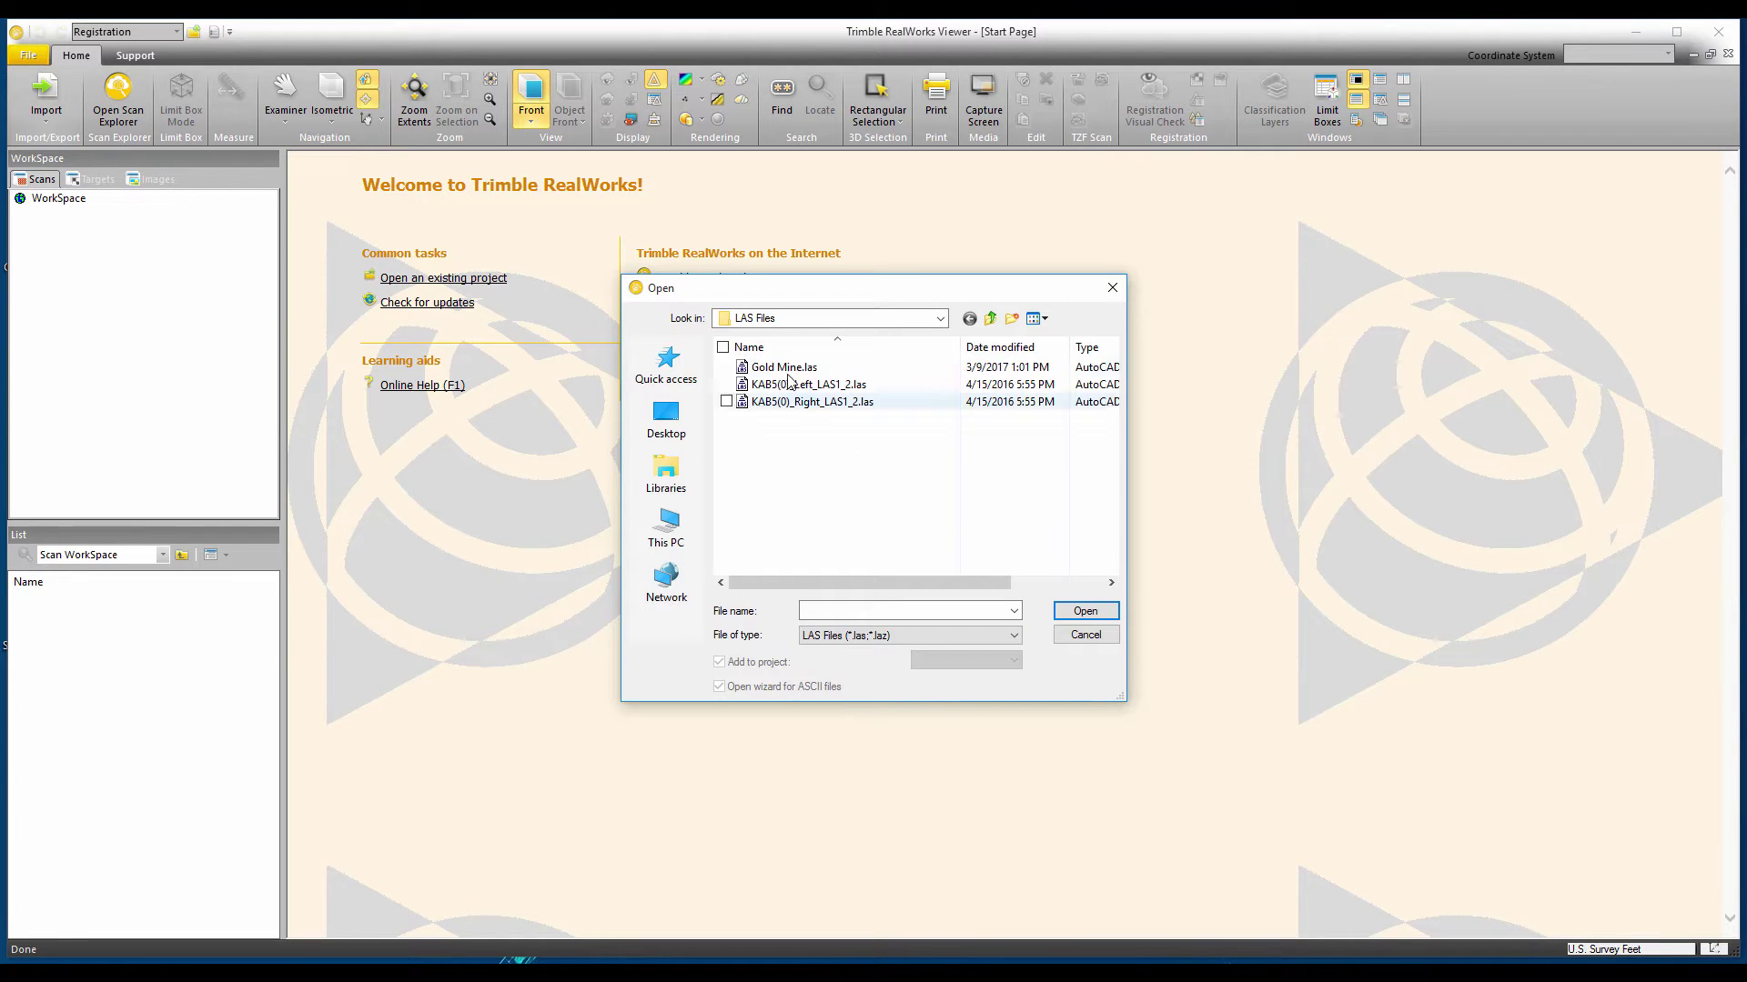
pyautogui.click(835, 368)
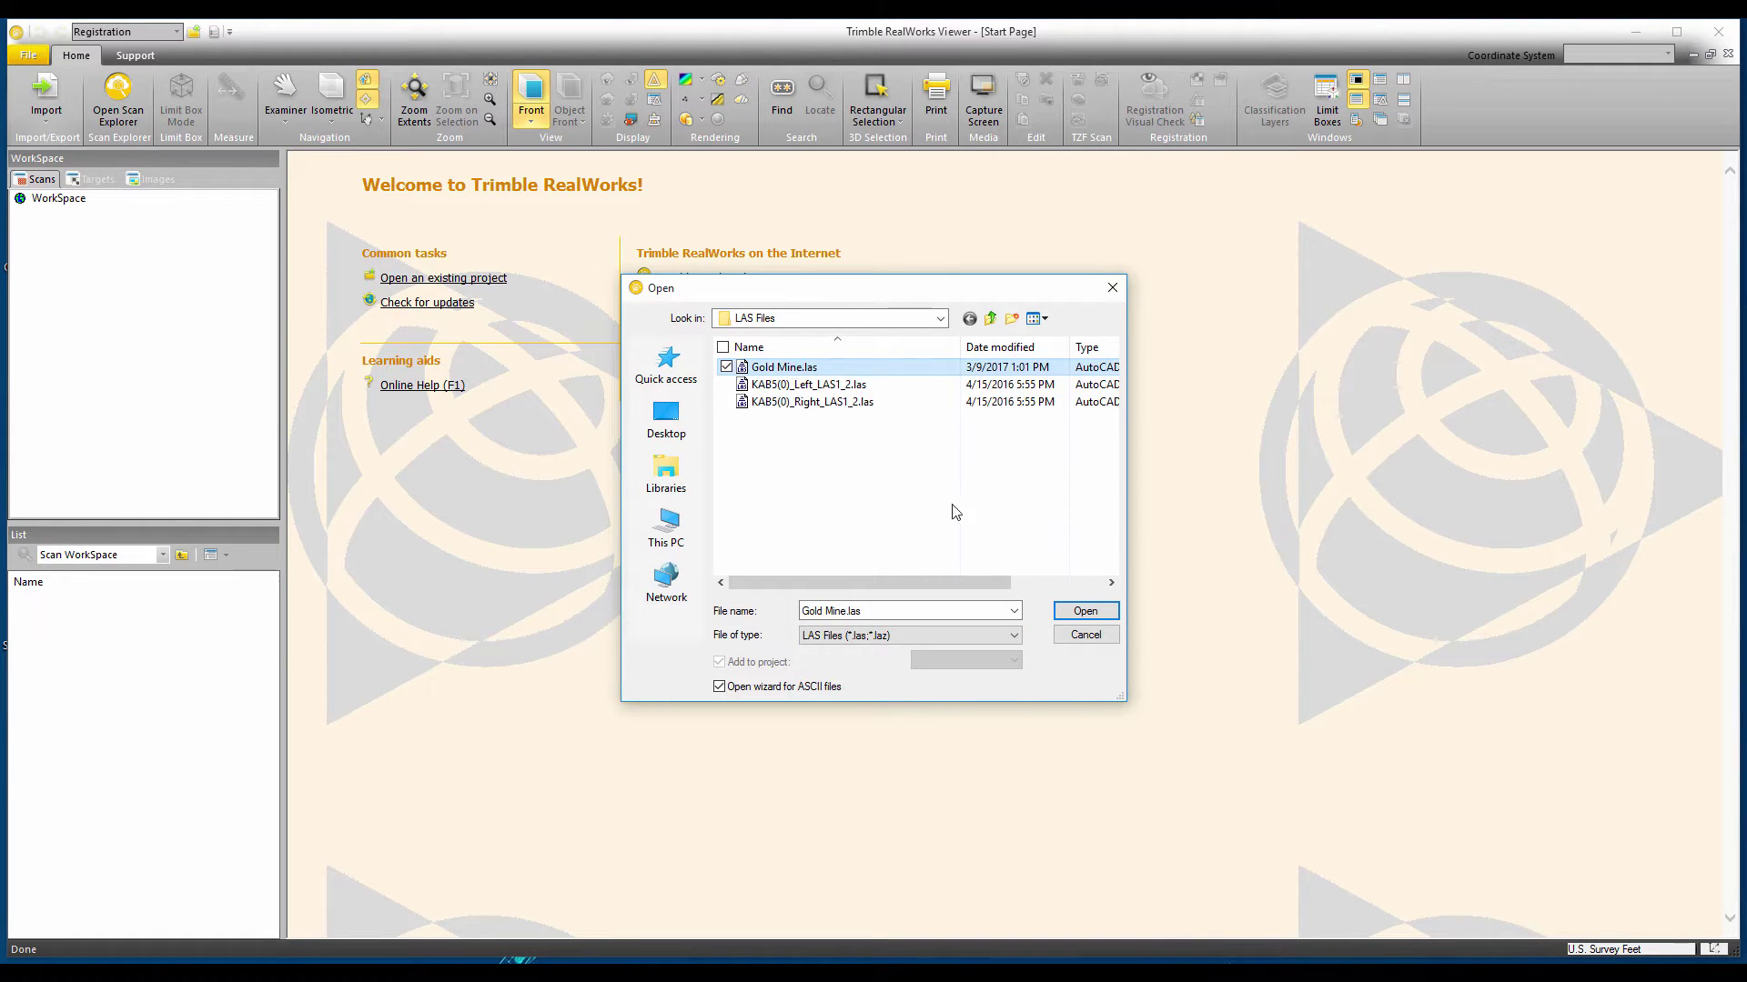
pyautogui.click(1087, 611)
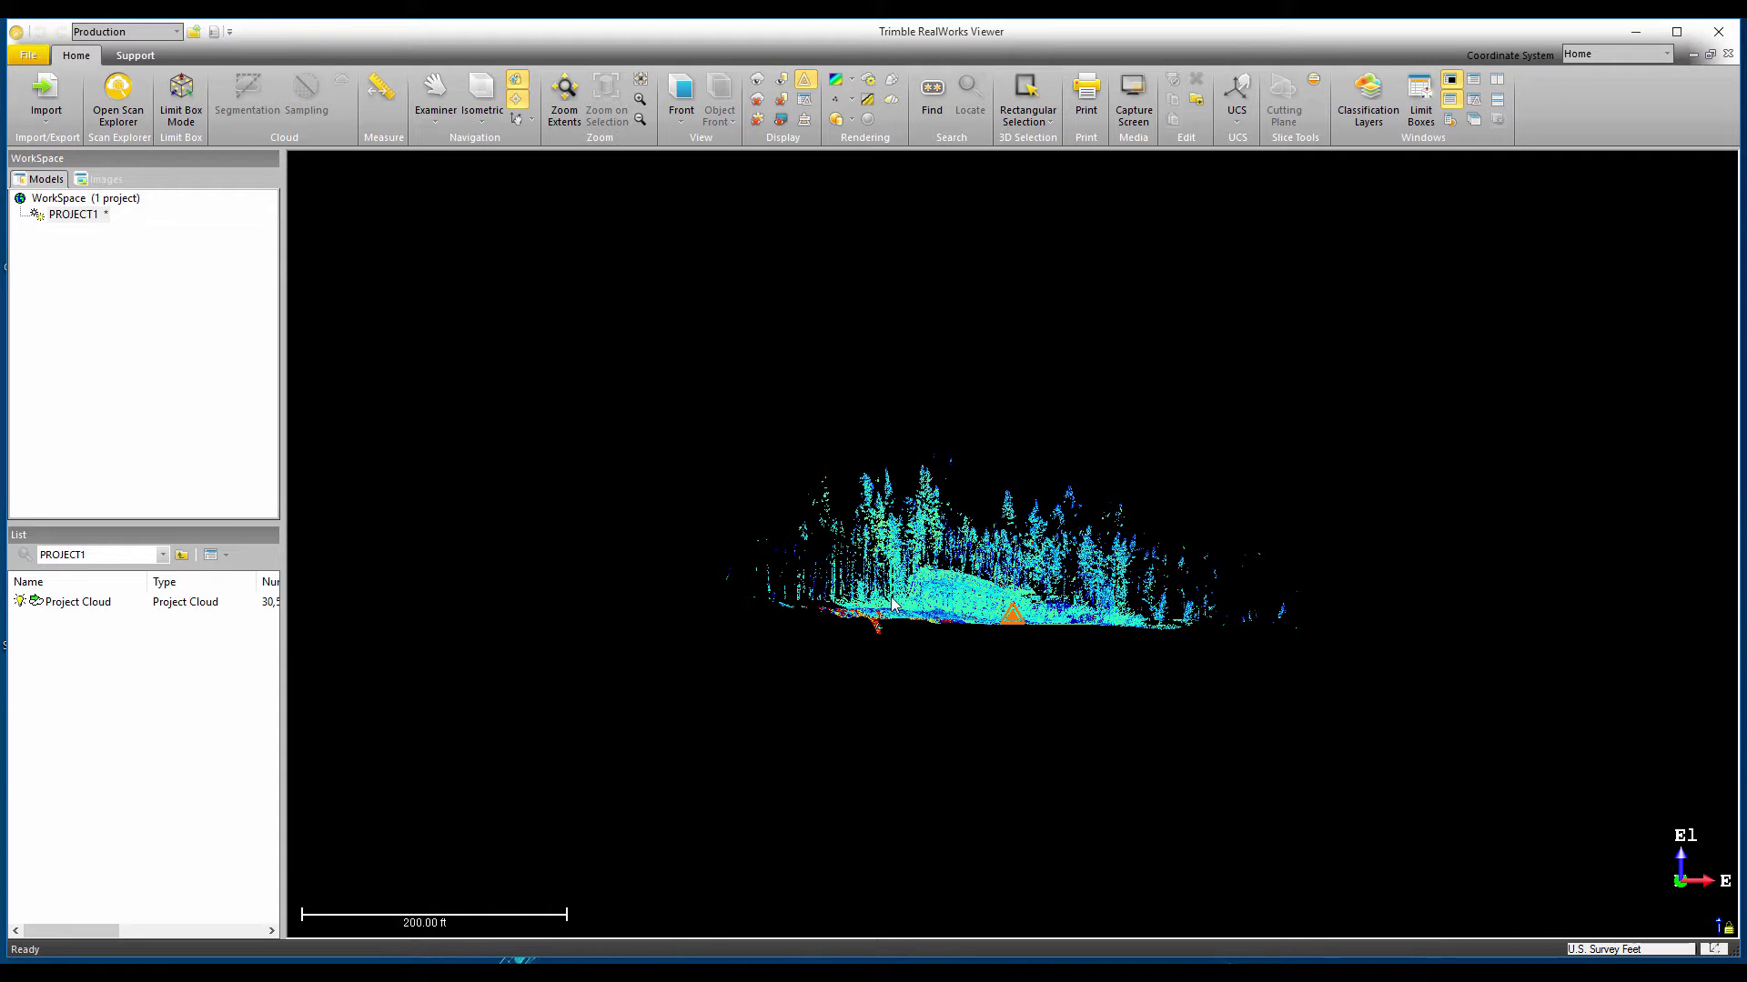
# Step: Orbit, zoom and pan to an oblique close-up of the tunnel entrance
pyautogui.moveTo(1001, 578)
pyautogui.mouseDown()
pyautogui.moveTo(838, 631)
pyautogui.moveTo(1213, 573)
pyautogui.moveTo(1007, 618)
pyautogui.moveTo(936, 655)
pyautogui.moveTo(885, 636)
pyautogui.mouseUp()
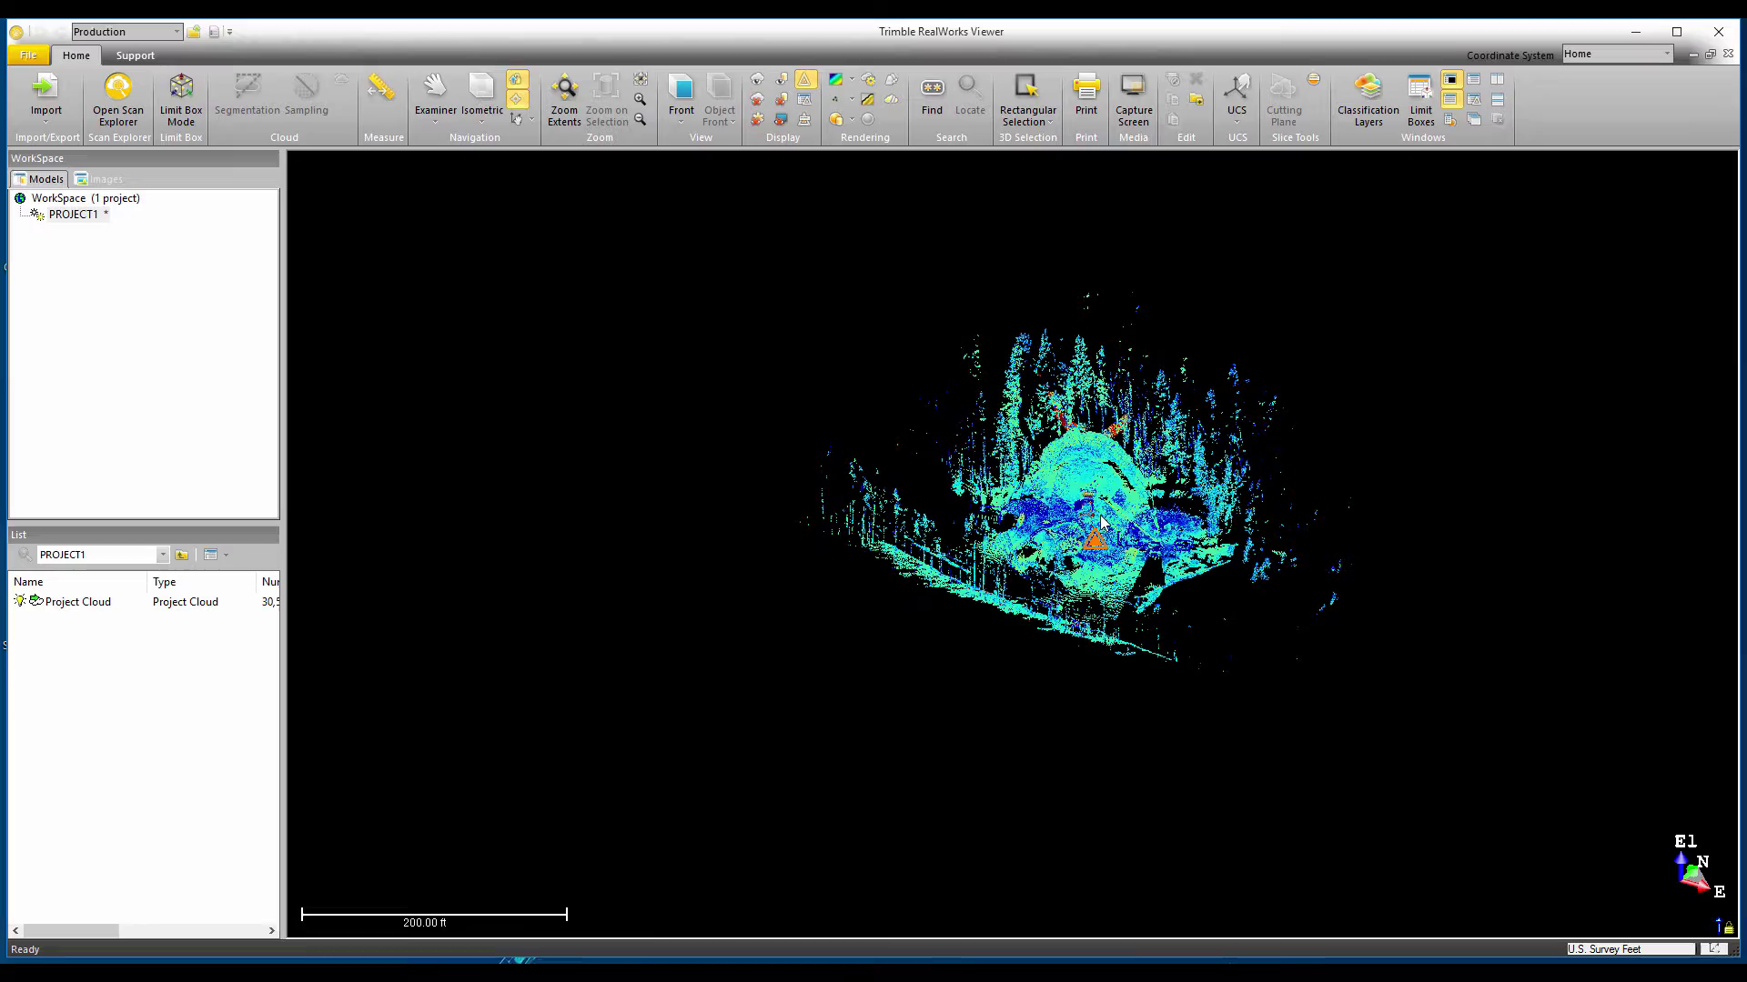
pyautogui.scroll(8, 1101, 520)
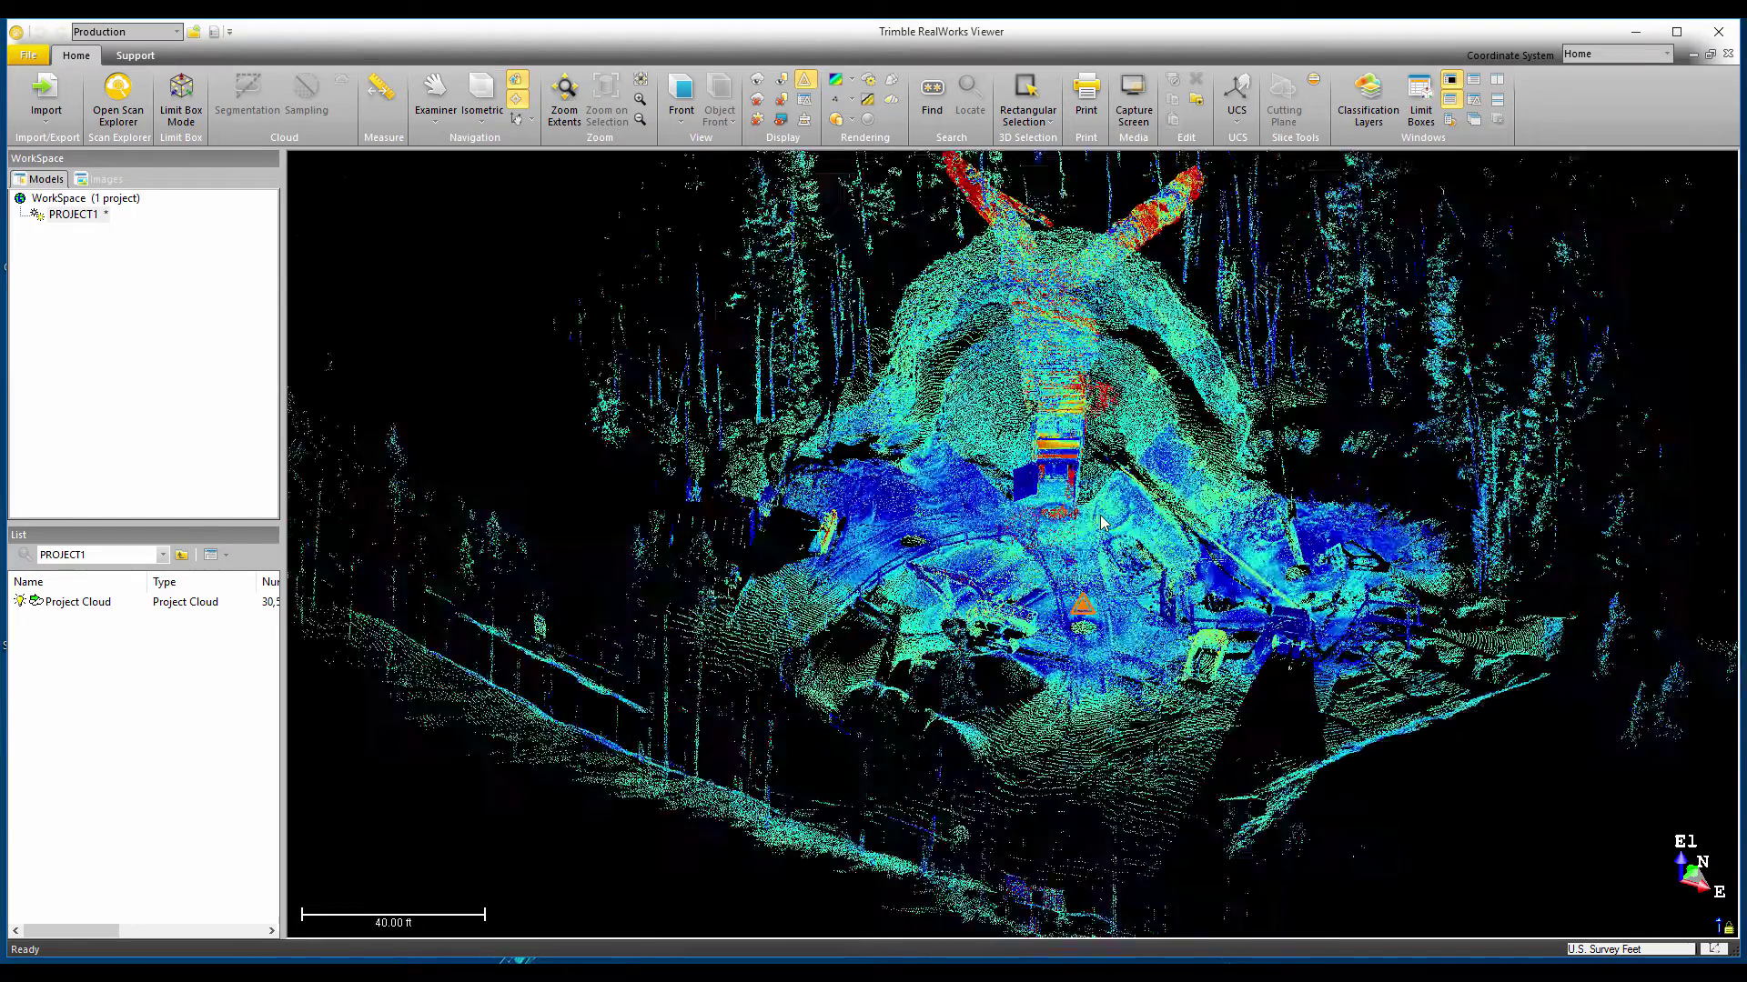
pyautogui.scroll(-8, 1101, 520)
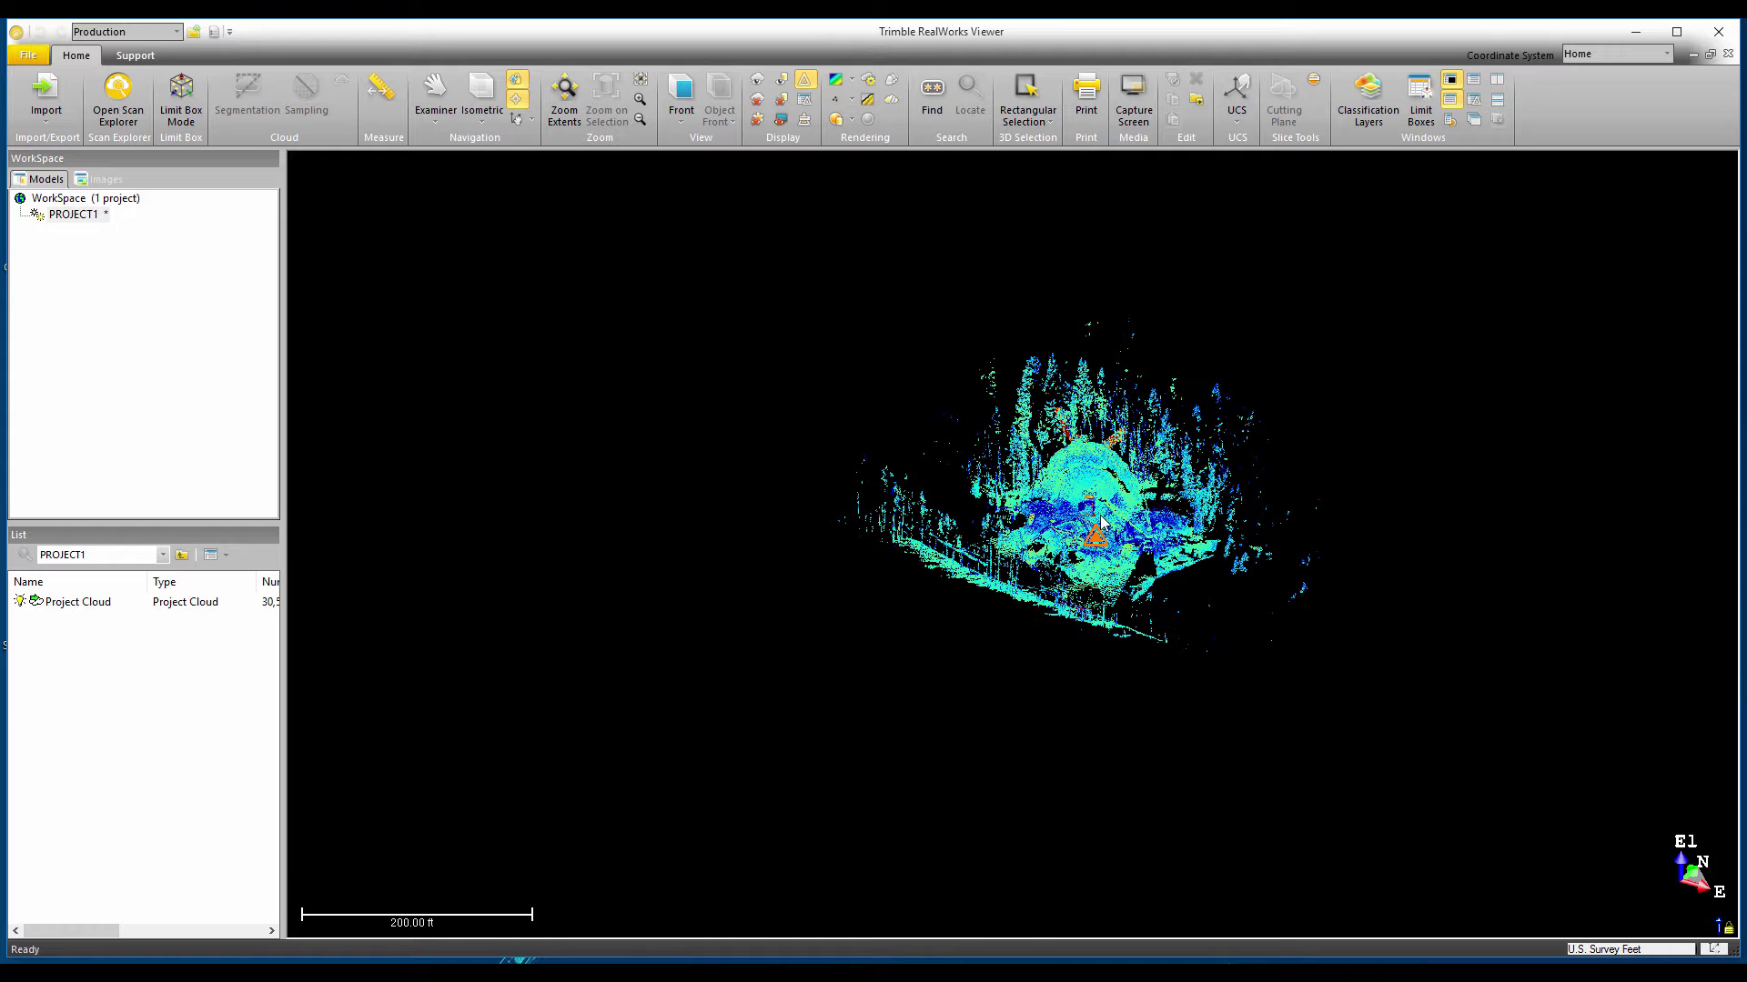
pyautogui.moveTo(1101, 521); pyautogui.dragTo(988, 550, button='middle')
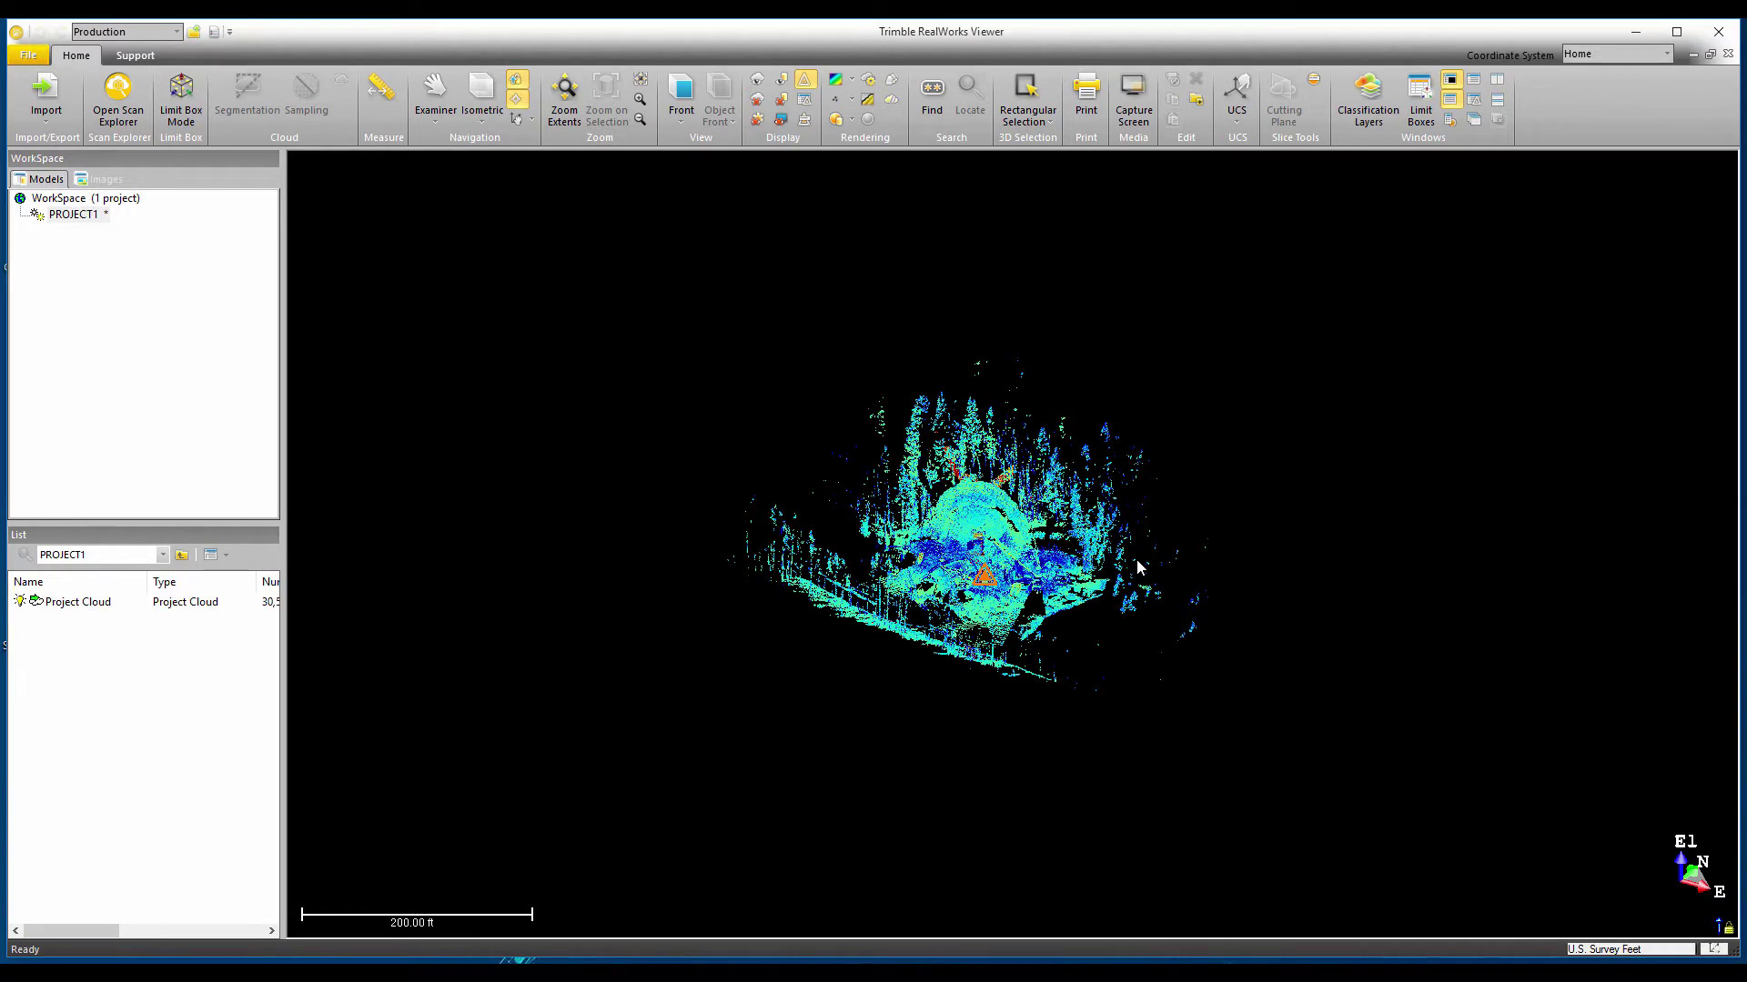
pyautogui.scroll(10, 1014, 502)
pyautogui.moveTo(903, 609); pyautogui.dragTo(1022, 476)
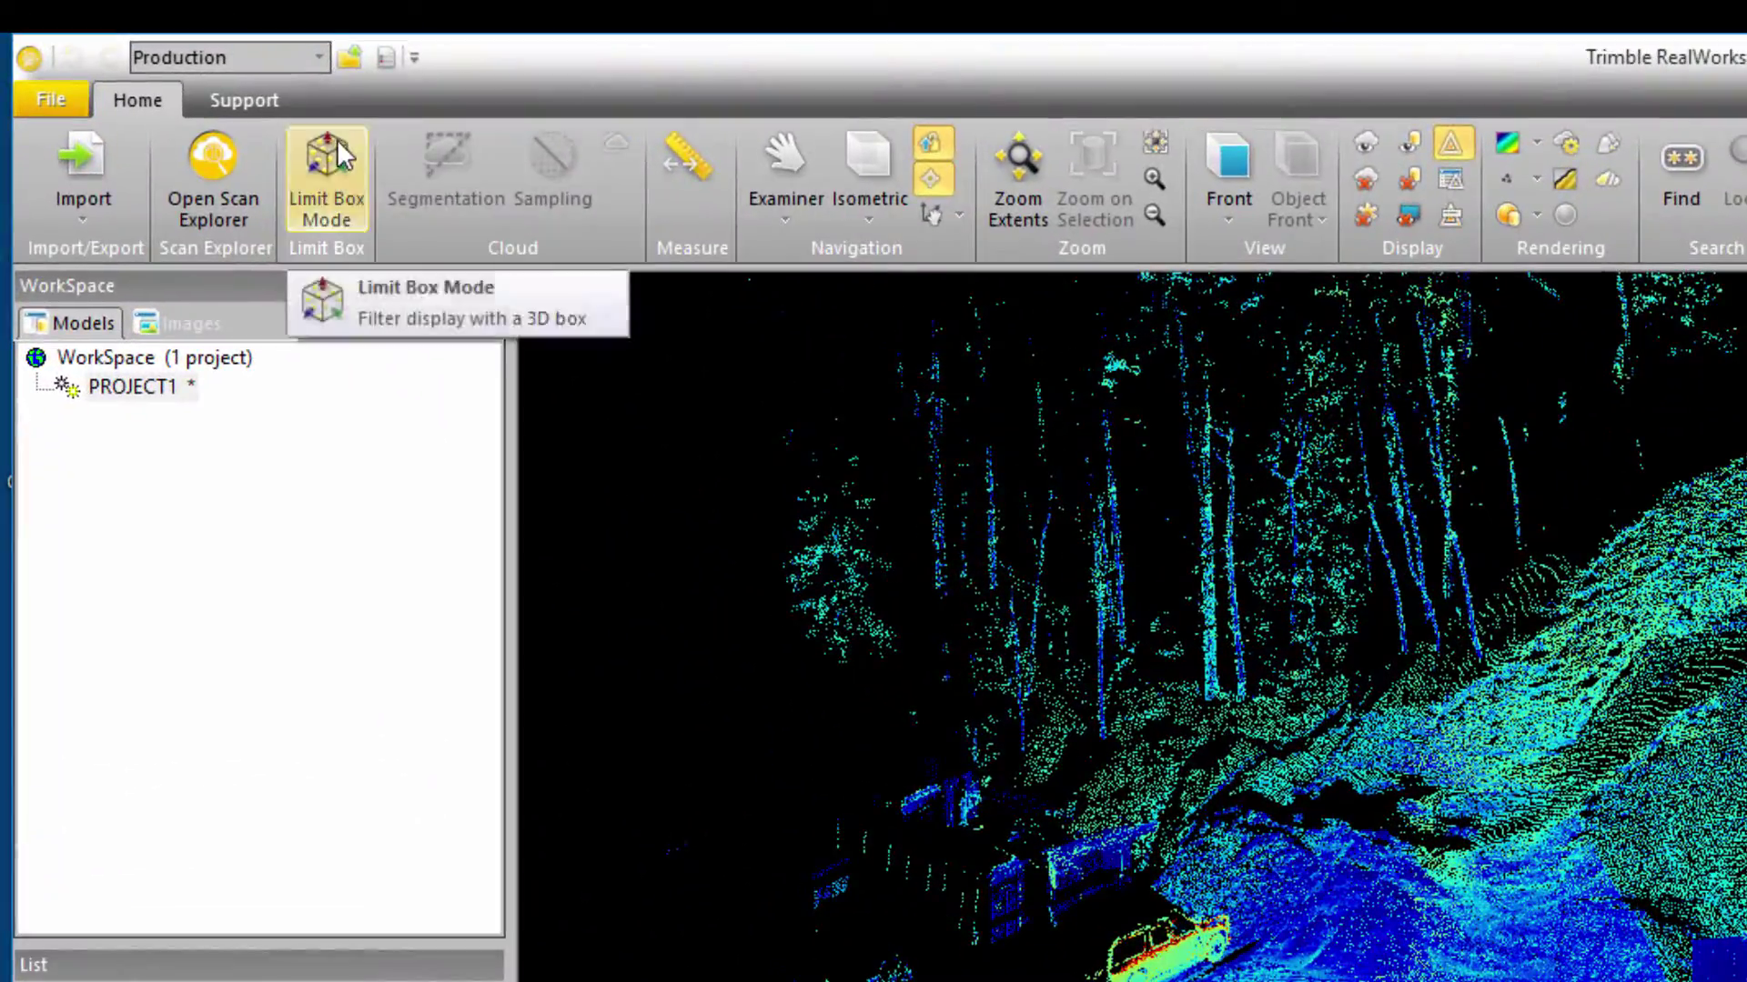
# Step: Create a limit box on the tunnel entrance and resize it to enclose the surrounding slope
pyautogui.click(339, 148)
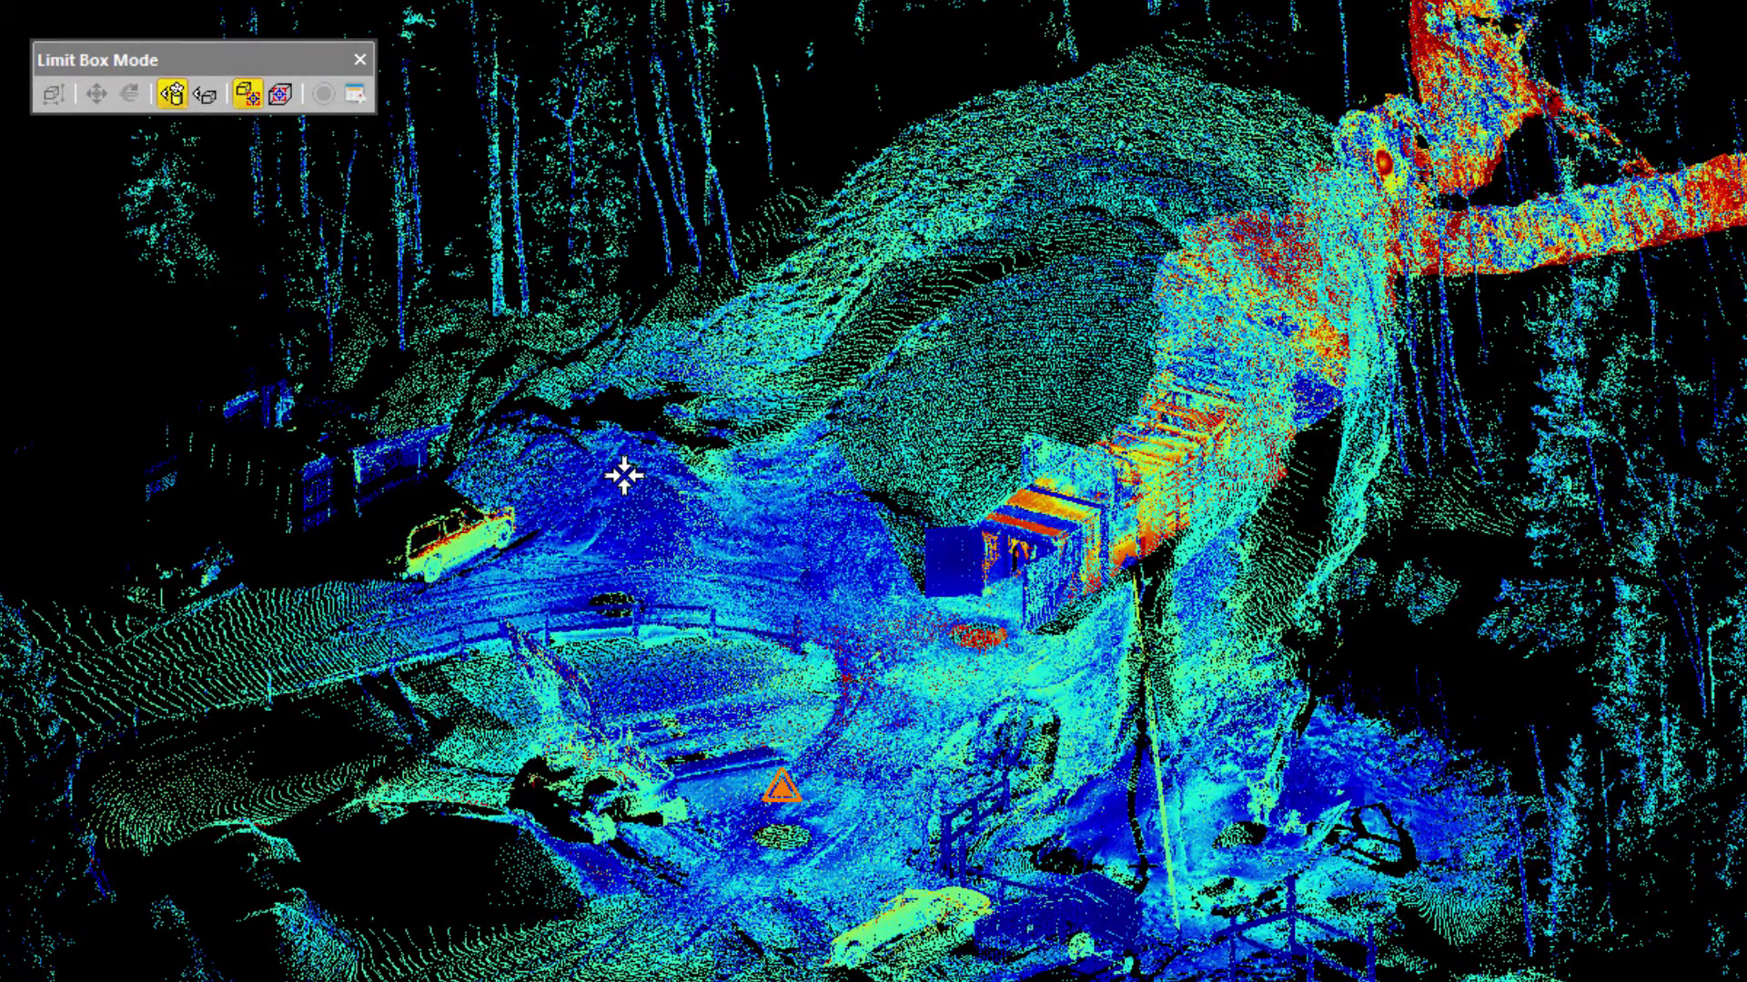
pyautogui.click(1010, 539)
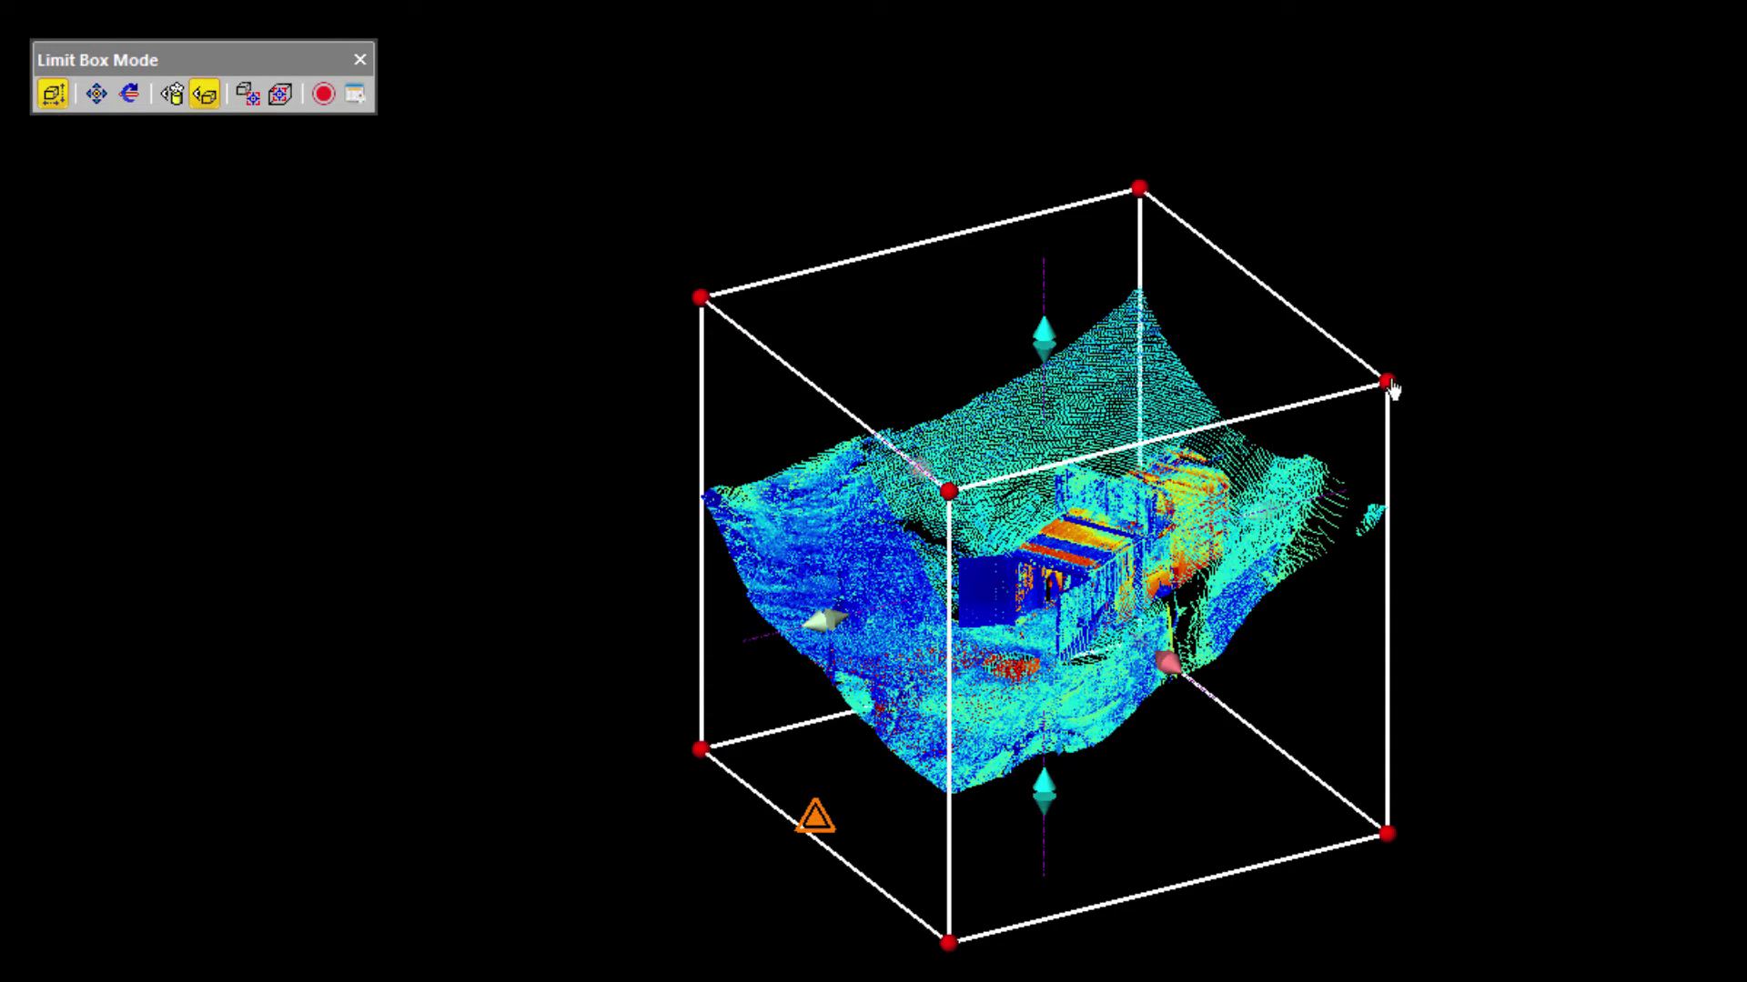
pyautogui.moveTo(1392, 390); pyautogui.dragTo(1271, 468)
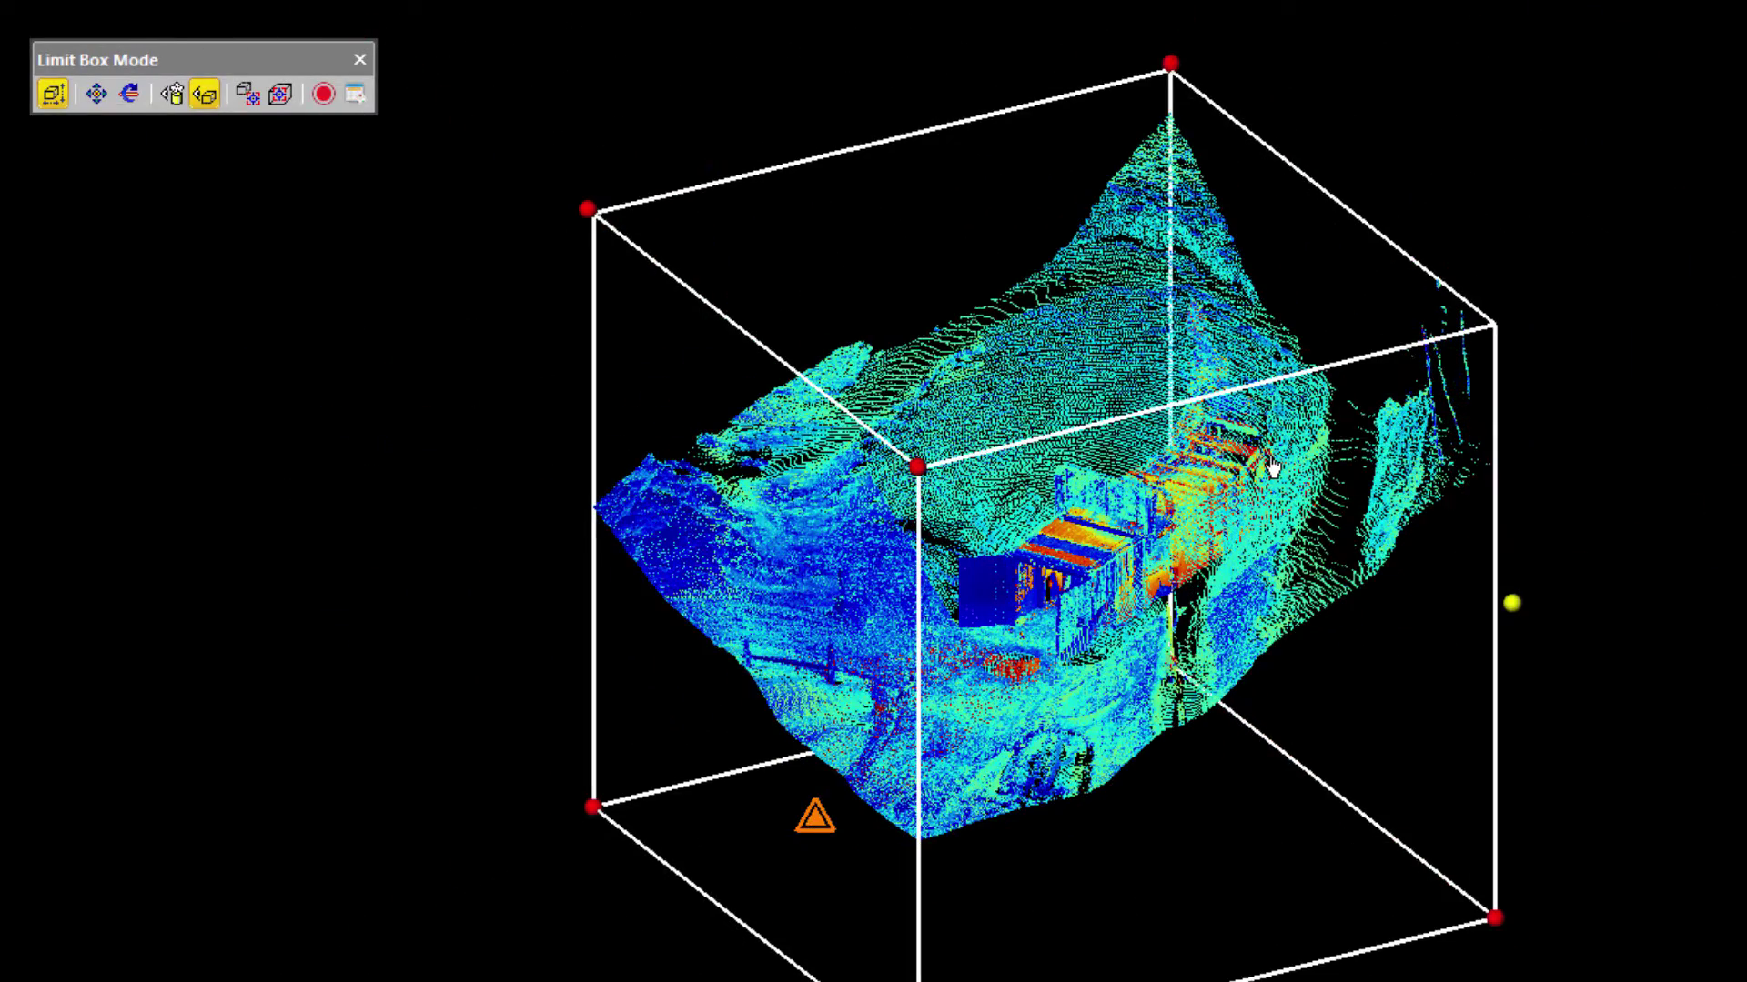
pyautogui.moveTo(1216, 706)
pyautogui.mouseDown()
pyautogui.moveTo(1517, 920)
pyautogui.moveTo(1237, 719)
pyautogui.mouseUp()
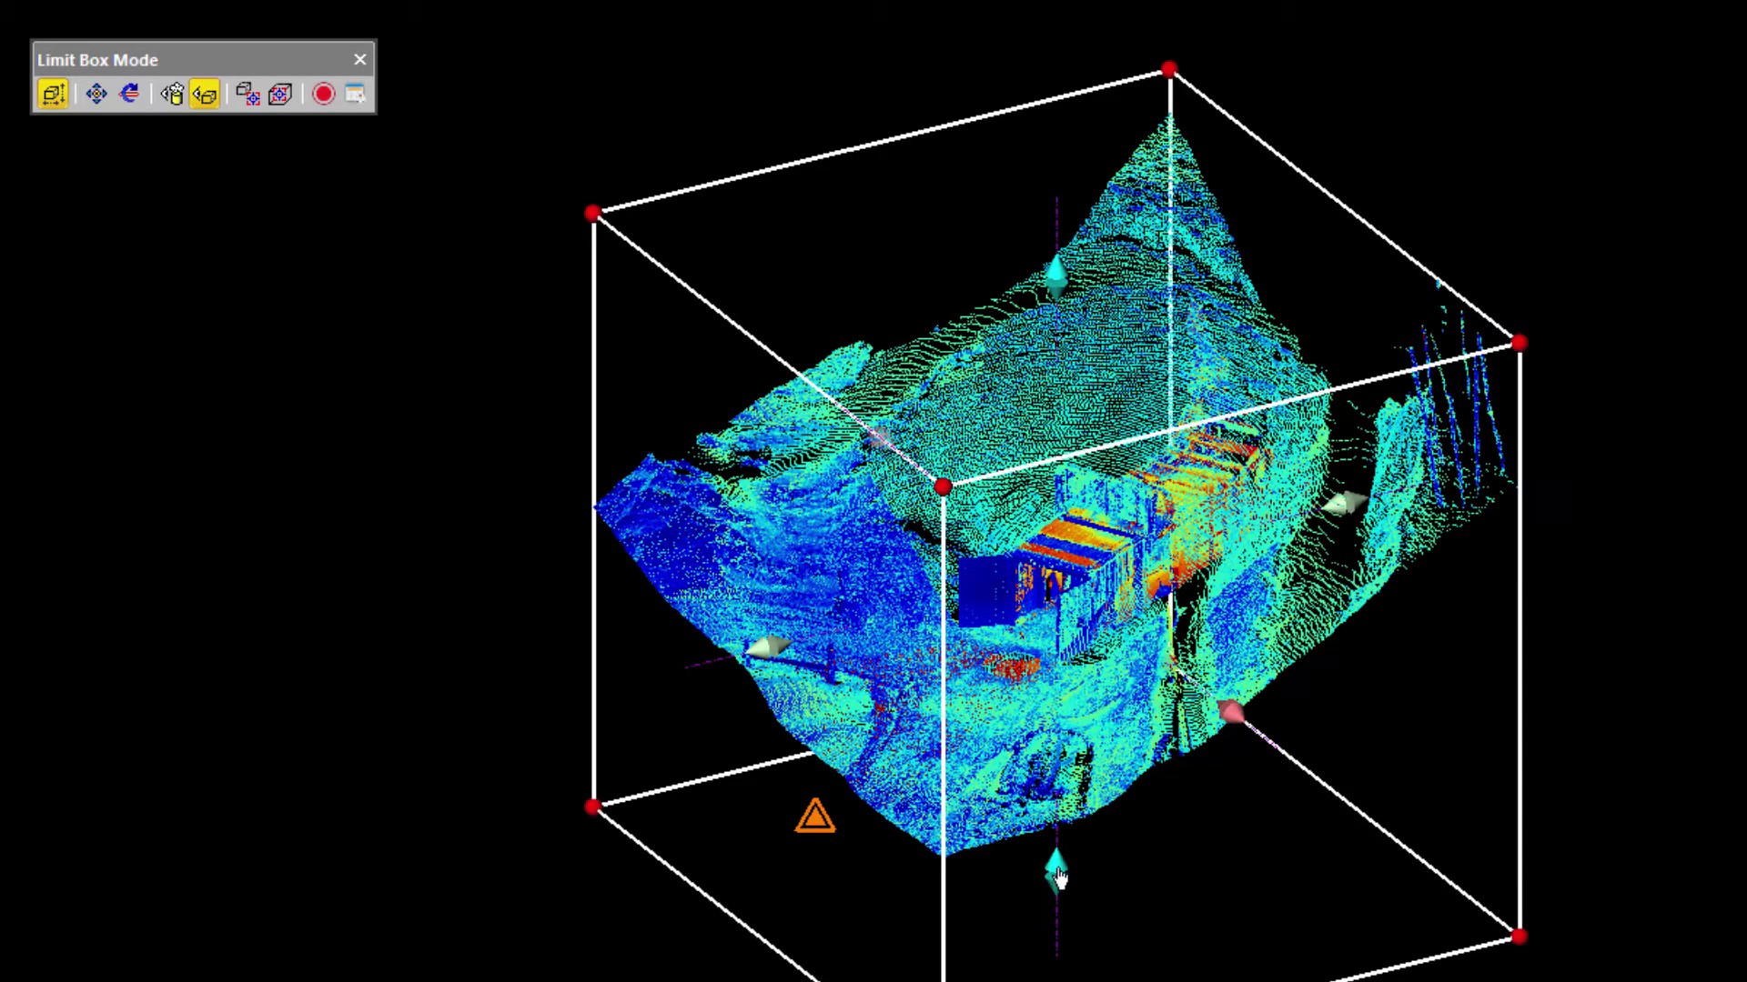
pyautogui.moveTo(1058, 875)
pyautogui.mouseDown()
pyautogui.moveTo(1052, 507)
pyautogui.moveTo(1051, 841)
pyautogui.mouseUp()
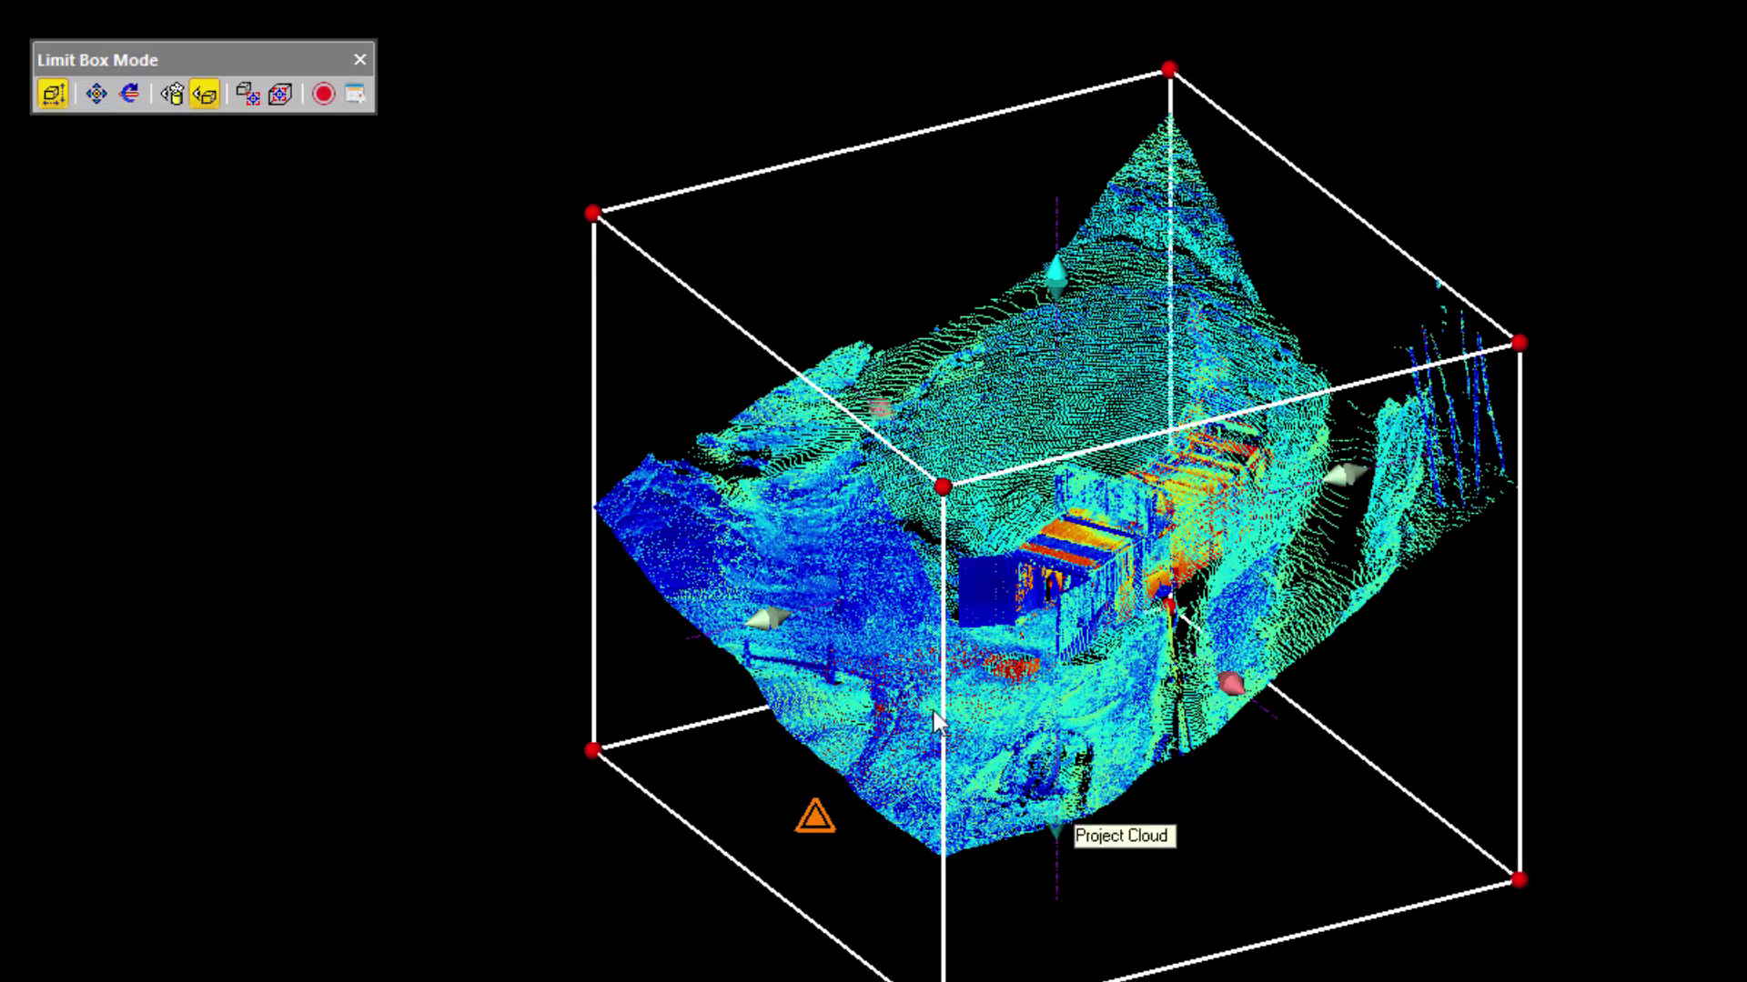
# Step: Slide the limit box lower-left, then rotate it about 11° to align with the entrance
pyautogui.click(96, 92)
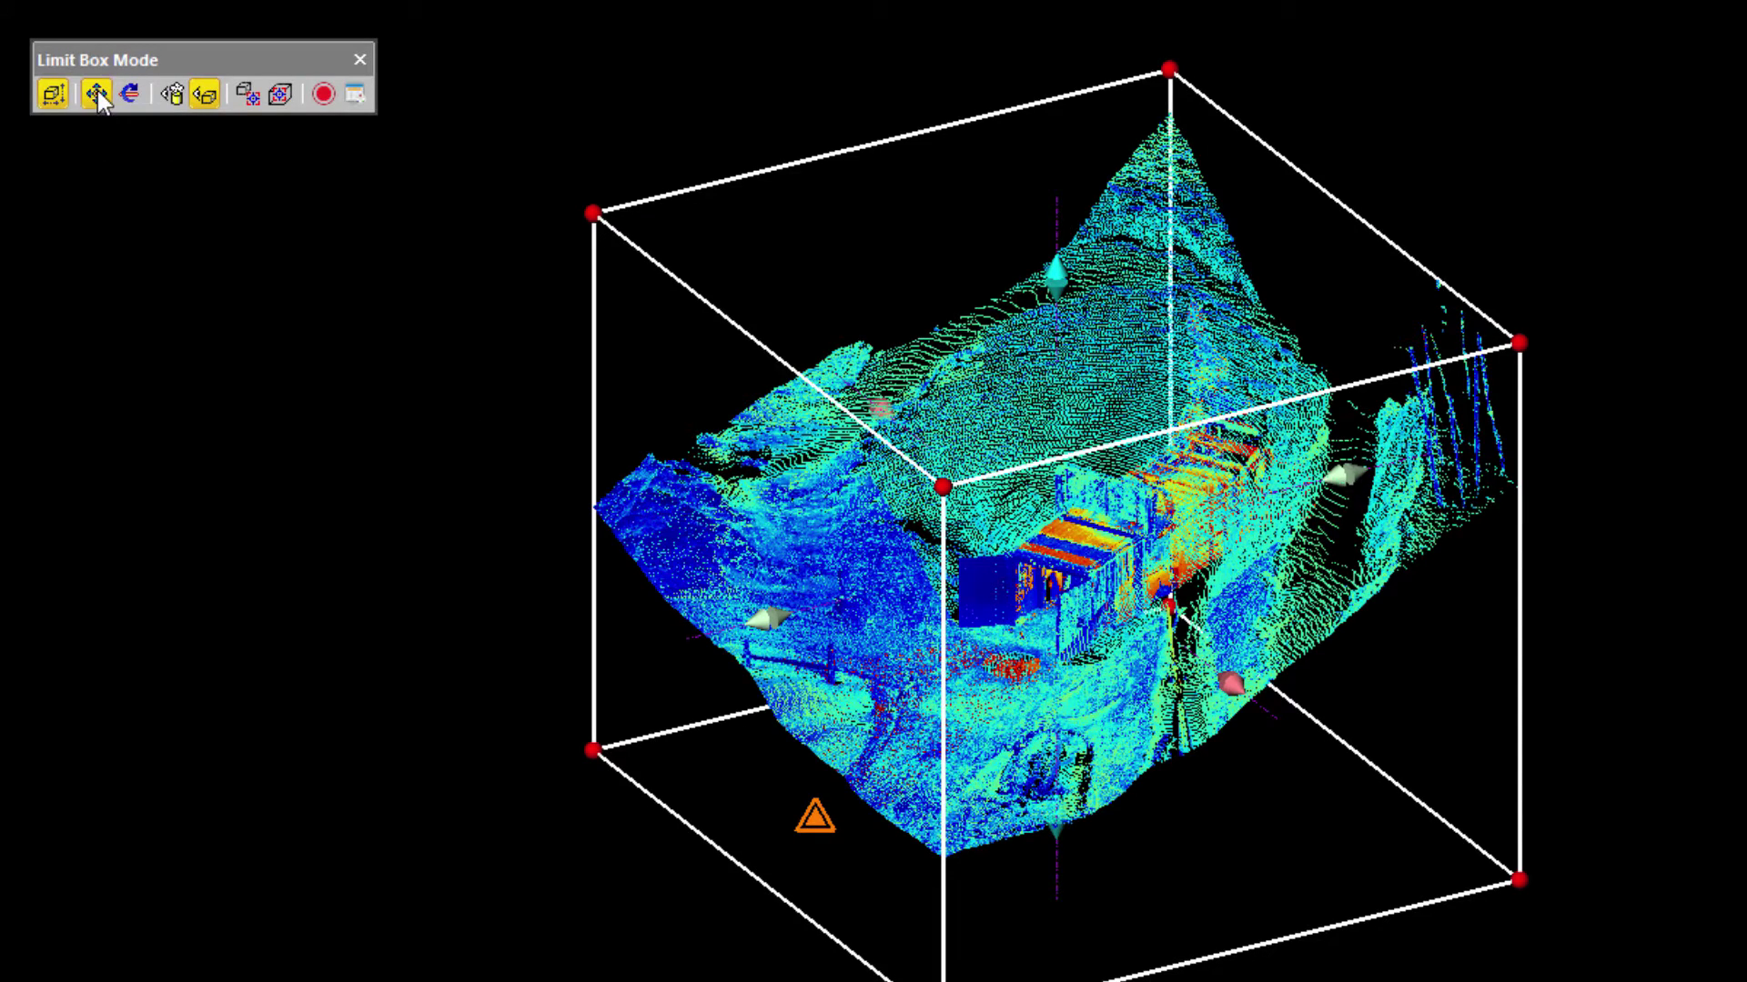
pyautogui.moveTo(1219, 514); pyautogui.dragTo(1186, 587)
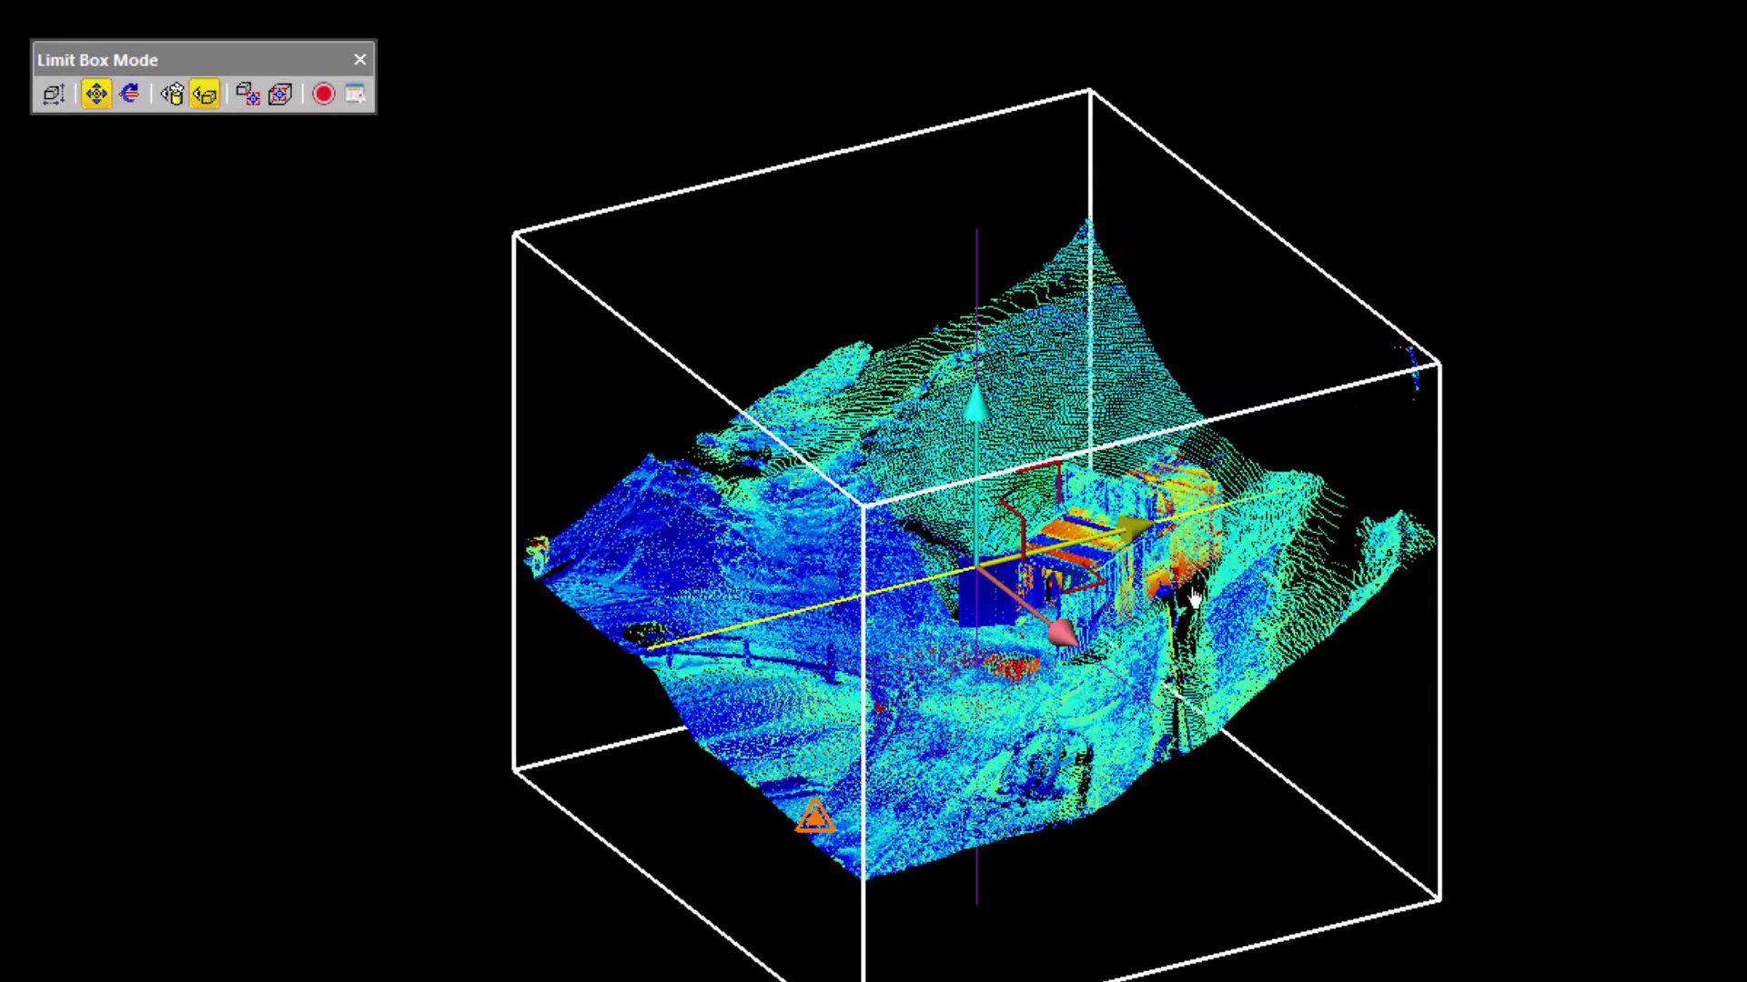
pyautogui.click(138, 99)
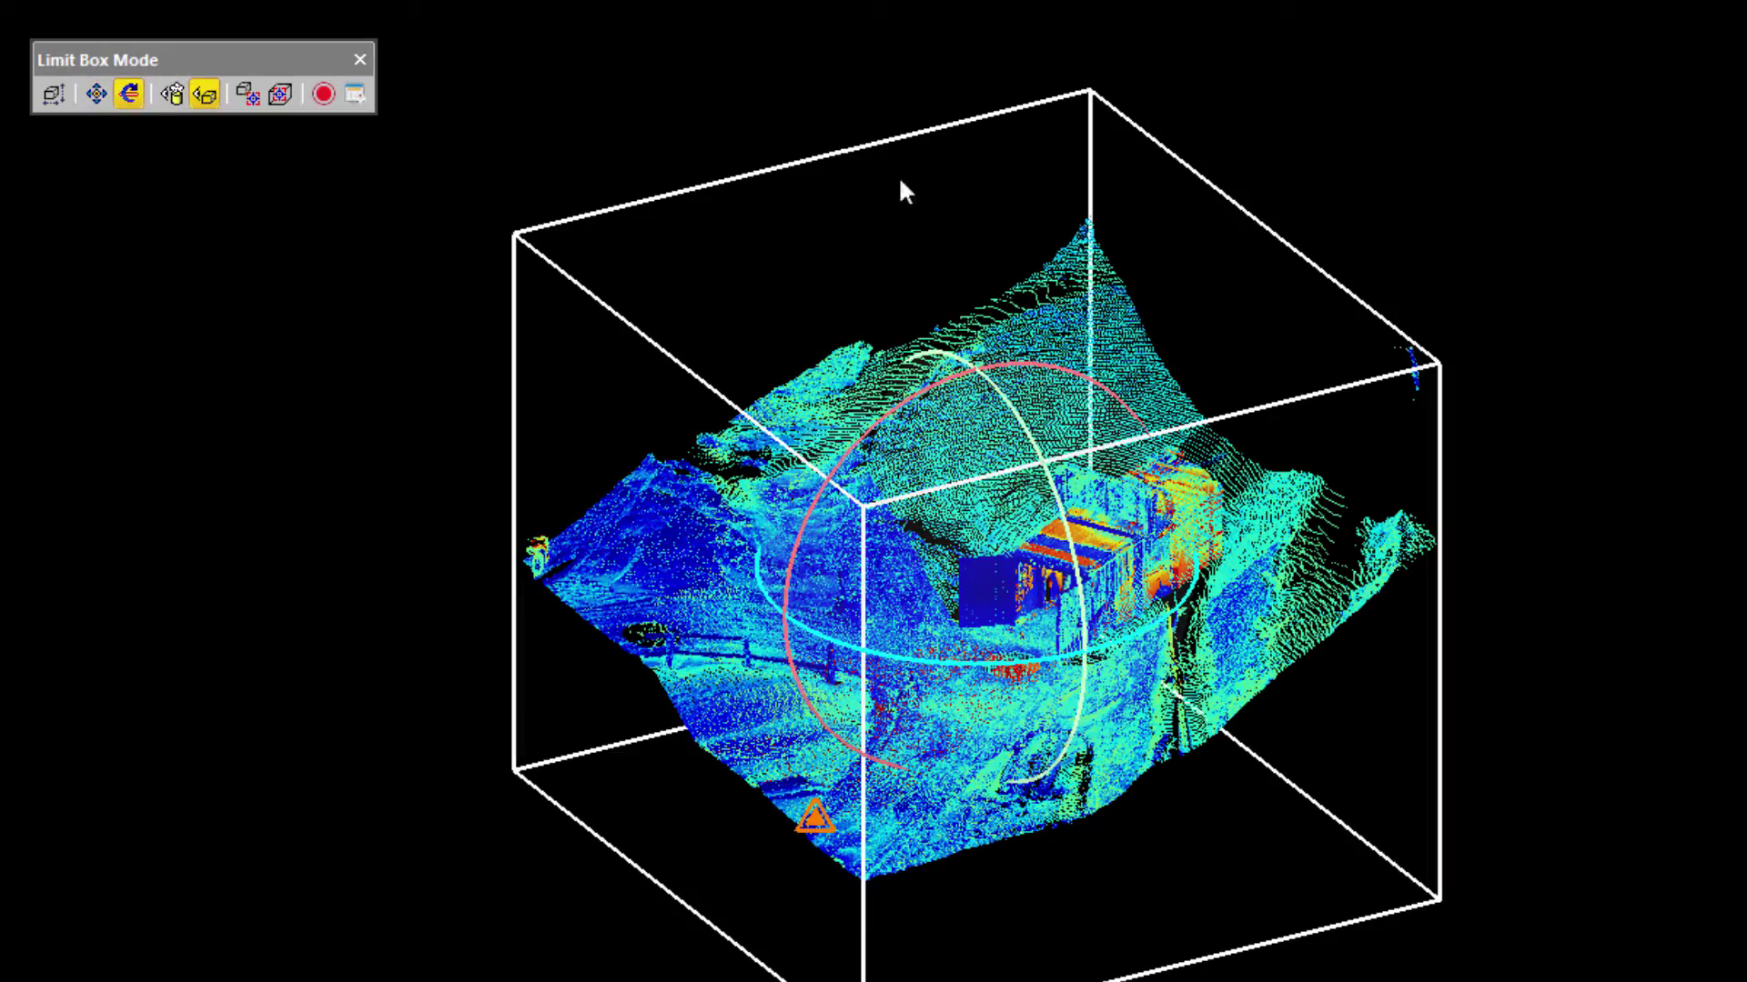
pyautogui.moveTo(799, 108); pyautogui.dragTo(811, 324)
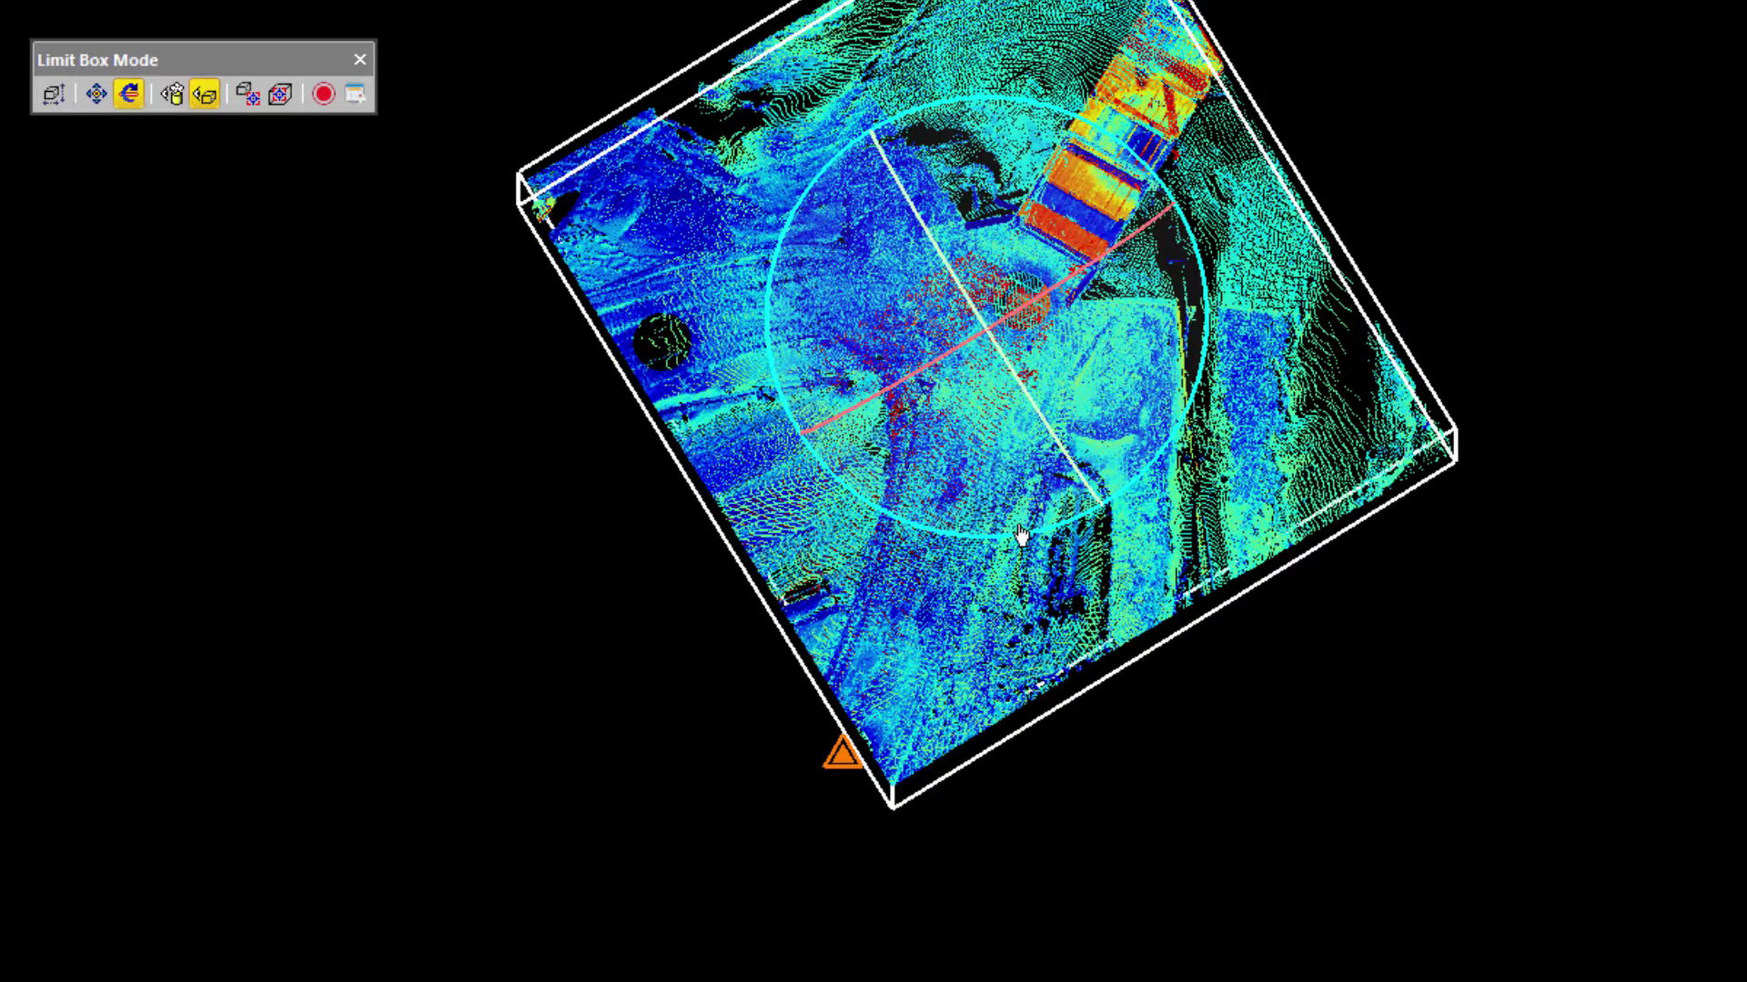
pyautogui.moveTo(1021, 529); pyautogui.dragTo(1111, 493)
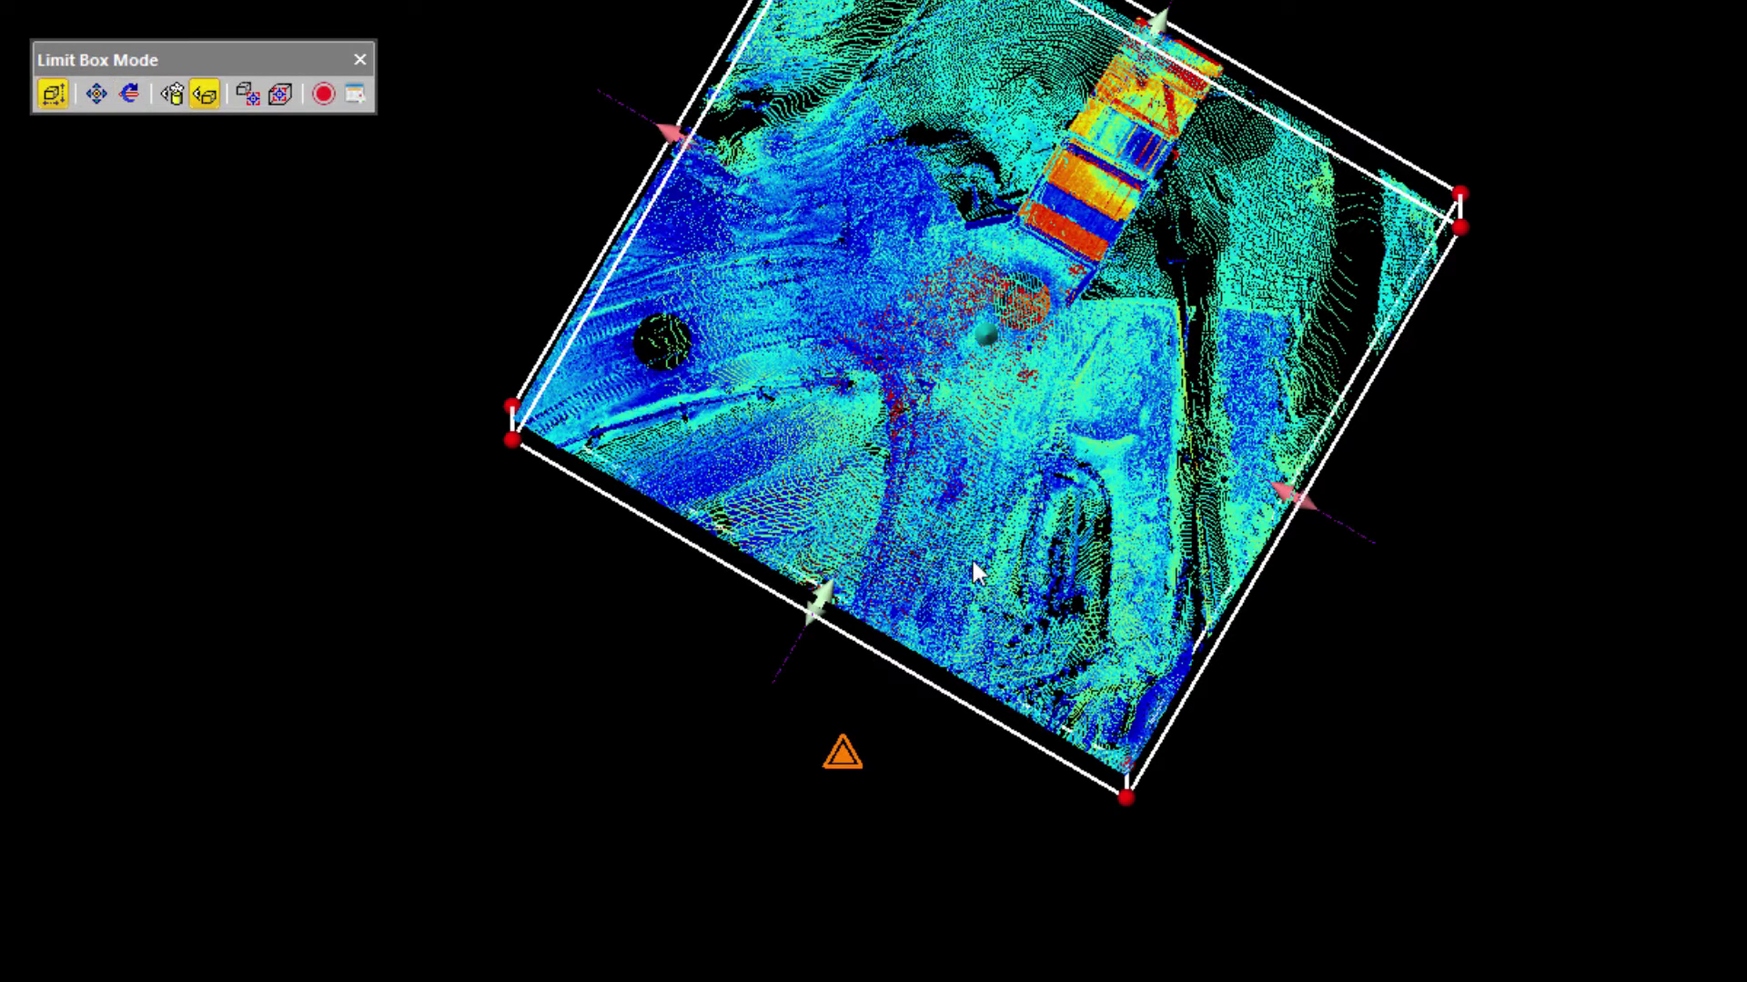
# Step: Pull the limit box's right, left, top and bottom faces inward
pyautogui.moveTo(1326, 509); pyautogui.dragTo(1155, 409)
pyautogui.moveTo(664, 134); pyautogui.dragTo(905, 267)
pyautogui.moveTo(1201, 55); pyautogui.dragTo(1077, 254)
pyautogui.moveTo(863, 651); pyautogui.dragTo(1001, 387)
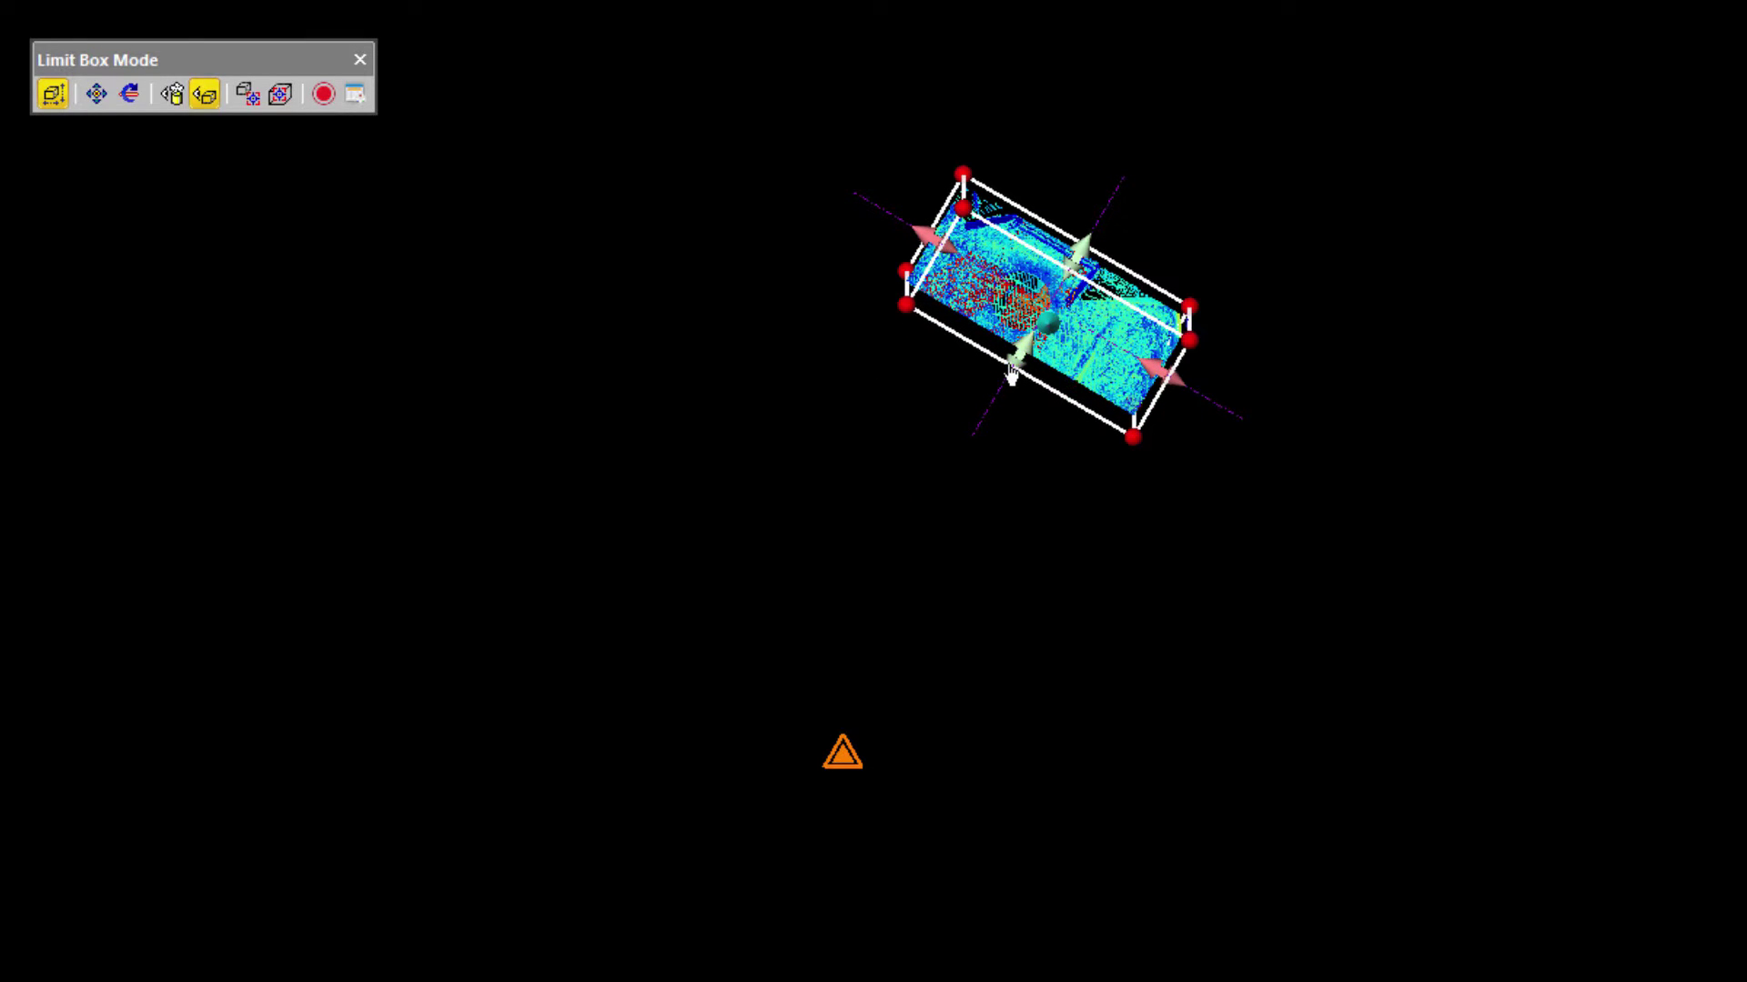
# Step: Switch to Move and reposition the upright box to re-clip around the entrance structure
pyautogui.press('m')
pyautogui.moveTo(1015, 504)
pyautogui.mouseDown(button='middle')
pyautogui.moveTo(1005, 343)
pyautogui.moveTo(1042, 363)
pyautogui.mouseUp(button='middle')
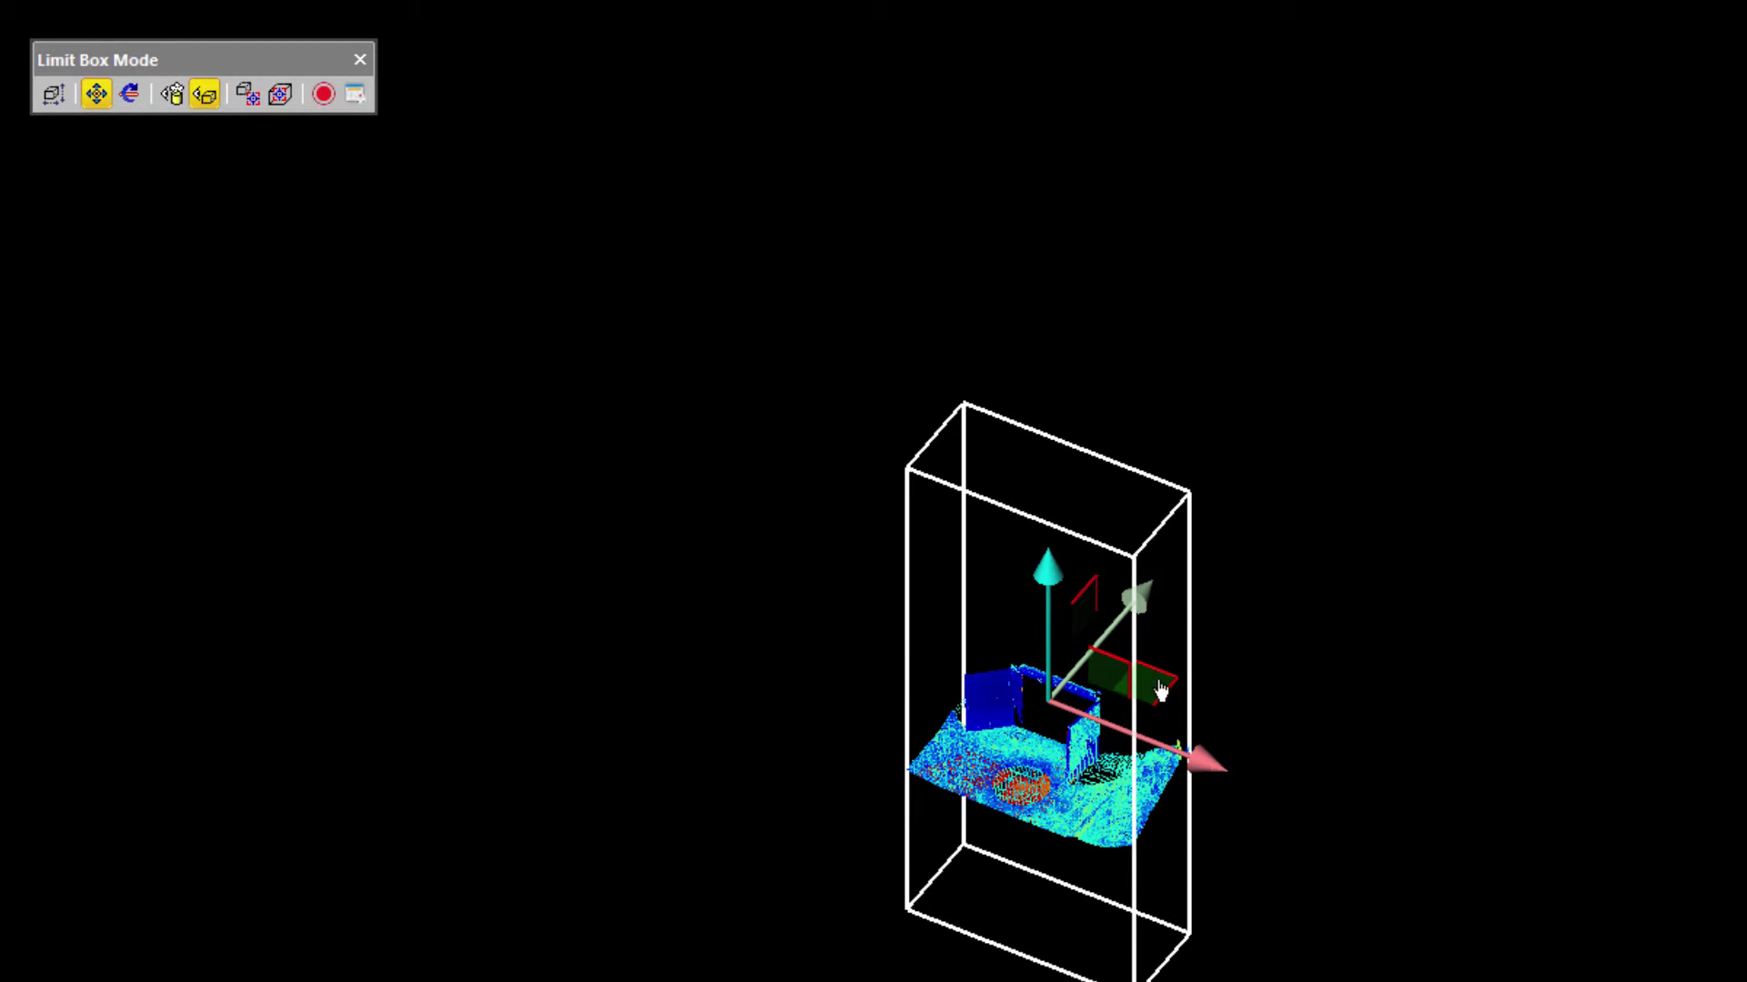
pyautogui.moveTo(1160, 691); pyautogui.dragTo(1150, 643)
pyautogui.moveTo(1083, 746); pyautogui.dragTo(1070, 753, button='middle')
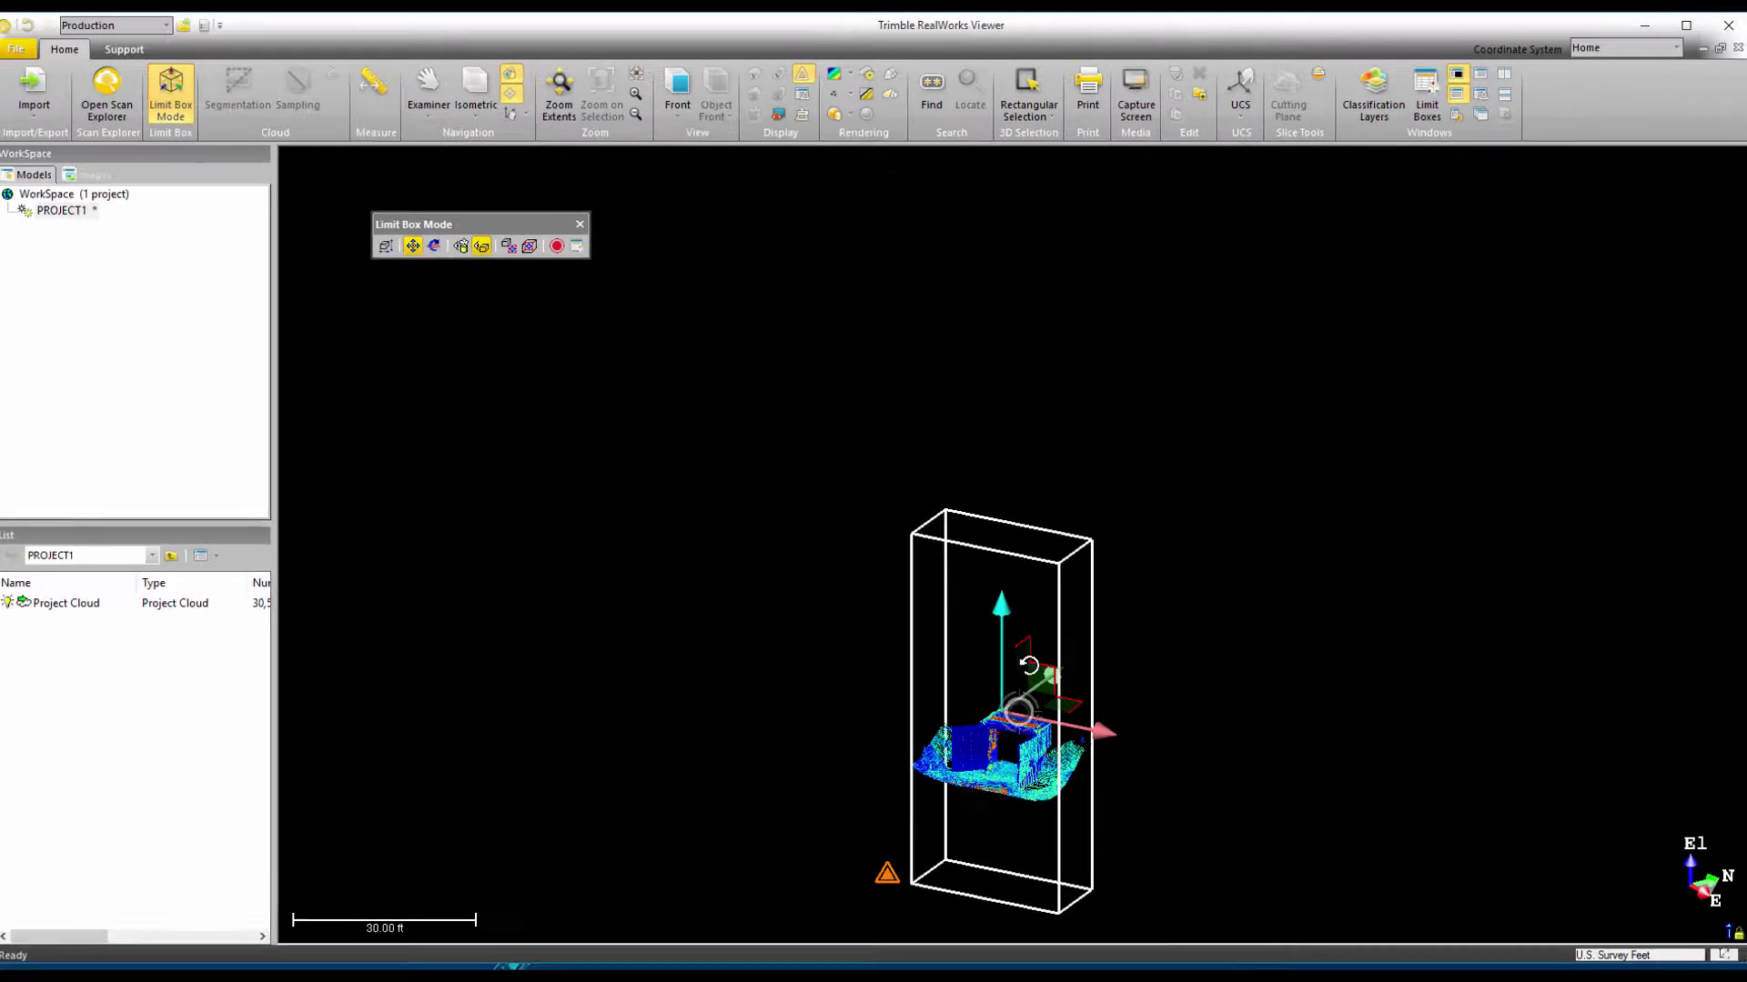
pyautogui.moveTo(1029, 665); pyautogui.dragTo(1016, 629, button='middle')
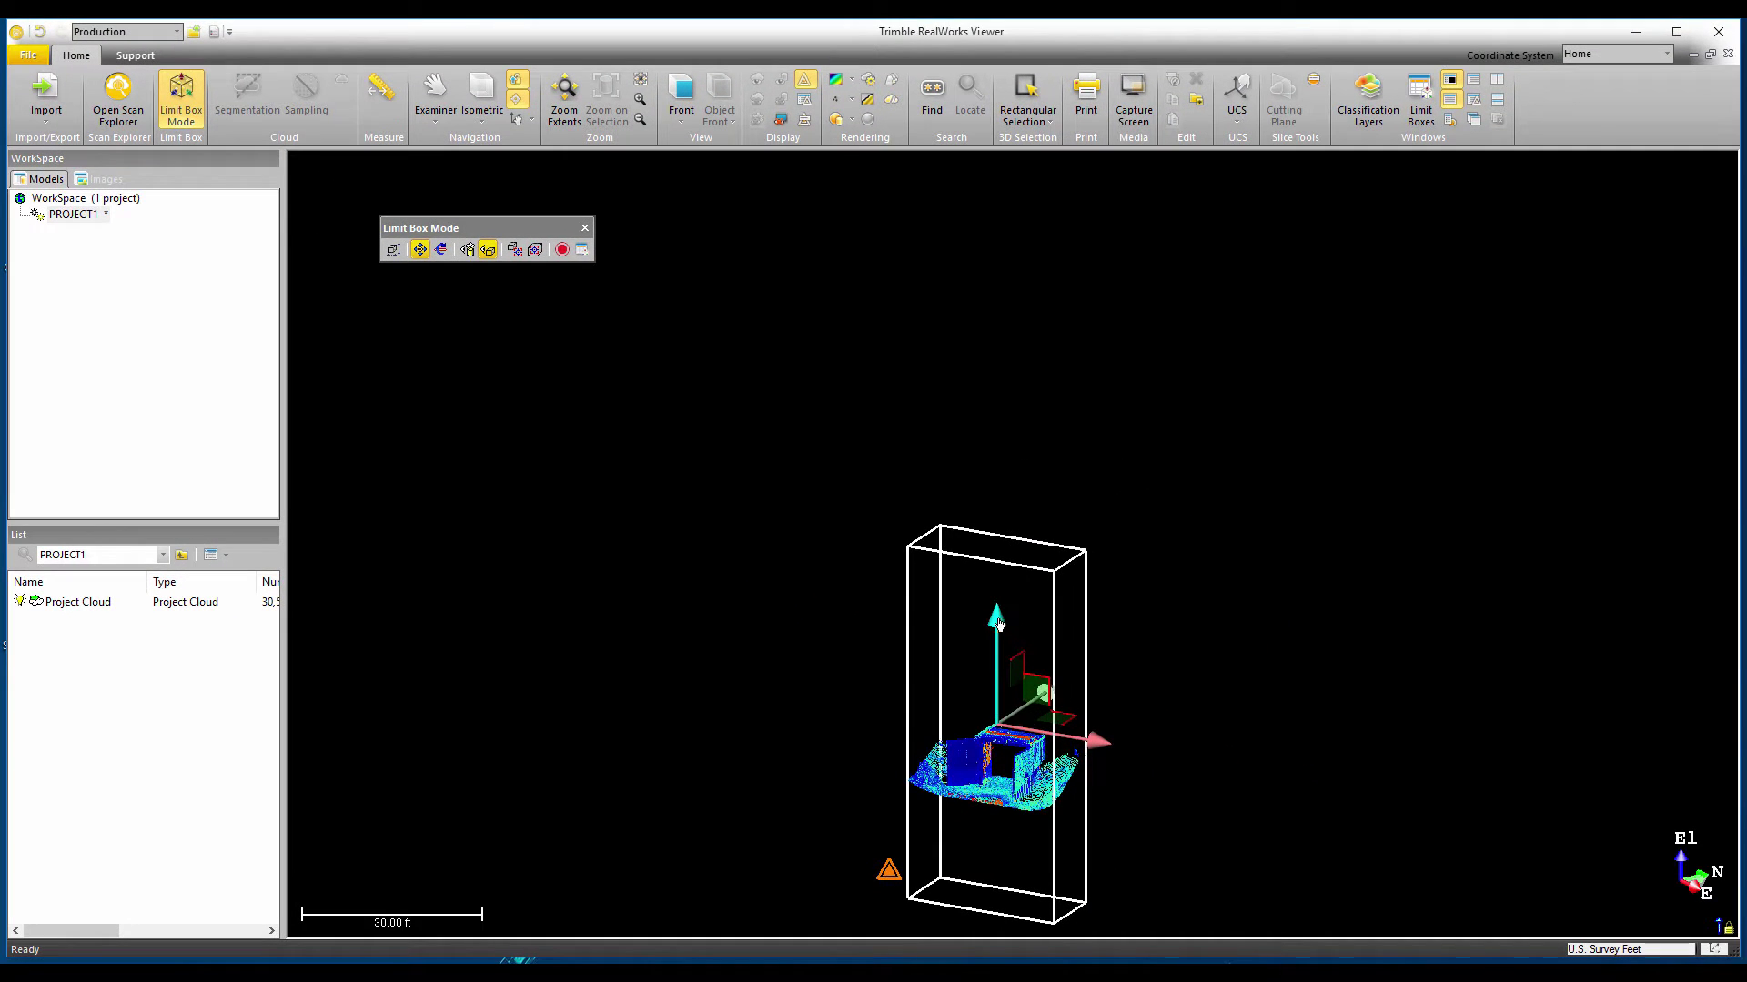
pyautogui.click(998, 624)
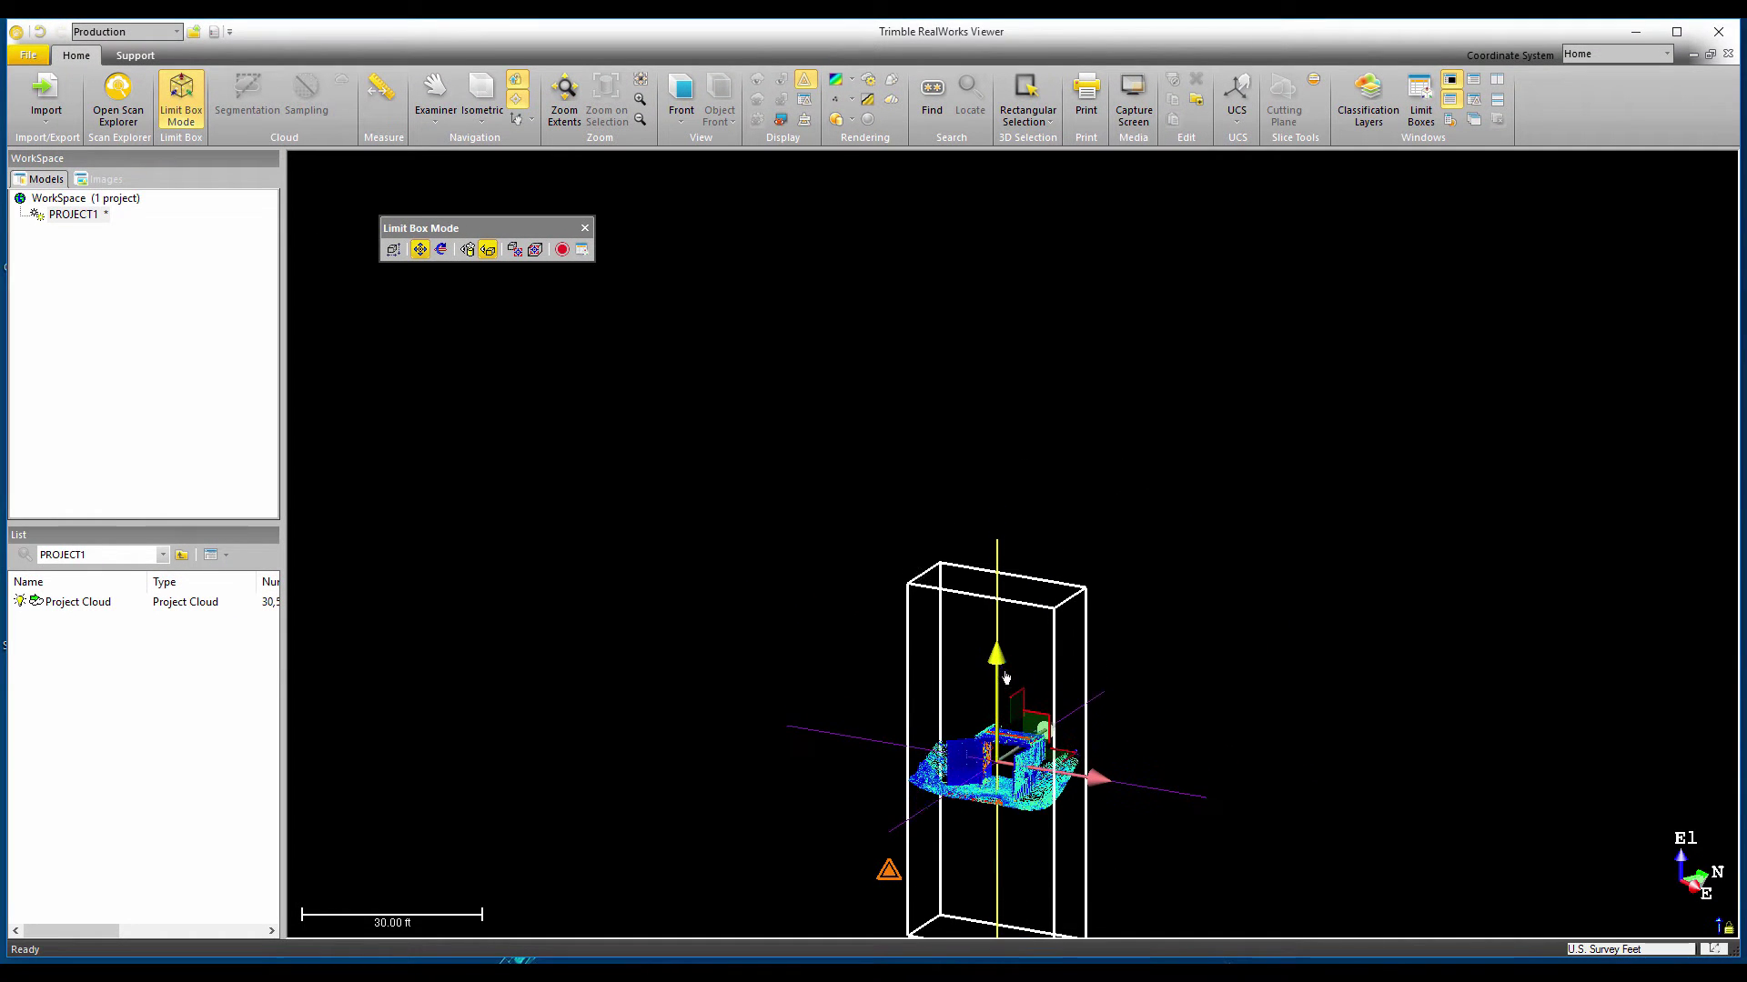
pyautogui.moveTo(1176, 675); pyautogui.dragTo(1178, 516, button='middle')
# Step: Slide the limit box right and zoom into a close, head-on view of the portal
pyautogui.scroll(5, 1056, 614)
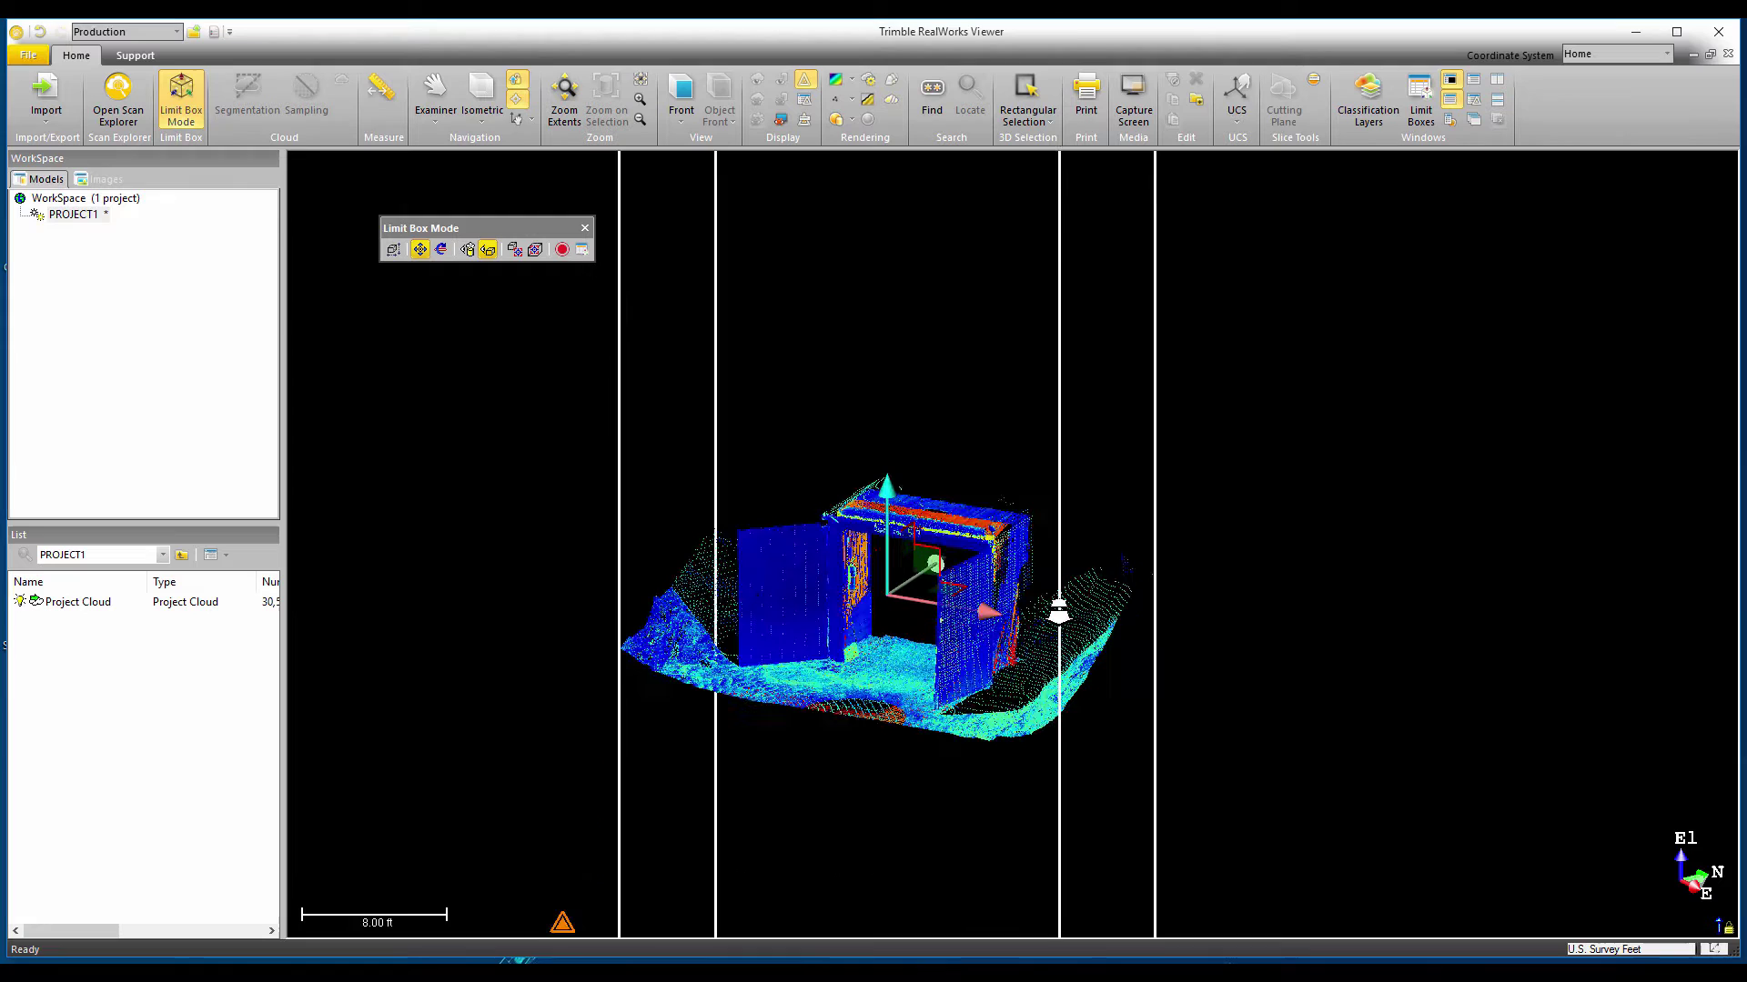
pyautogui.moveTo(937, 564); pyautogui.dragTo(1035, 821)
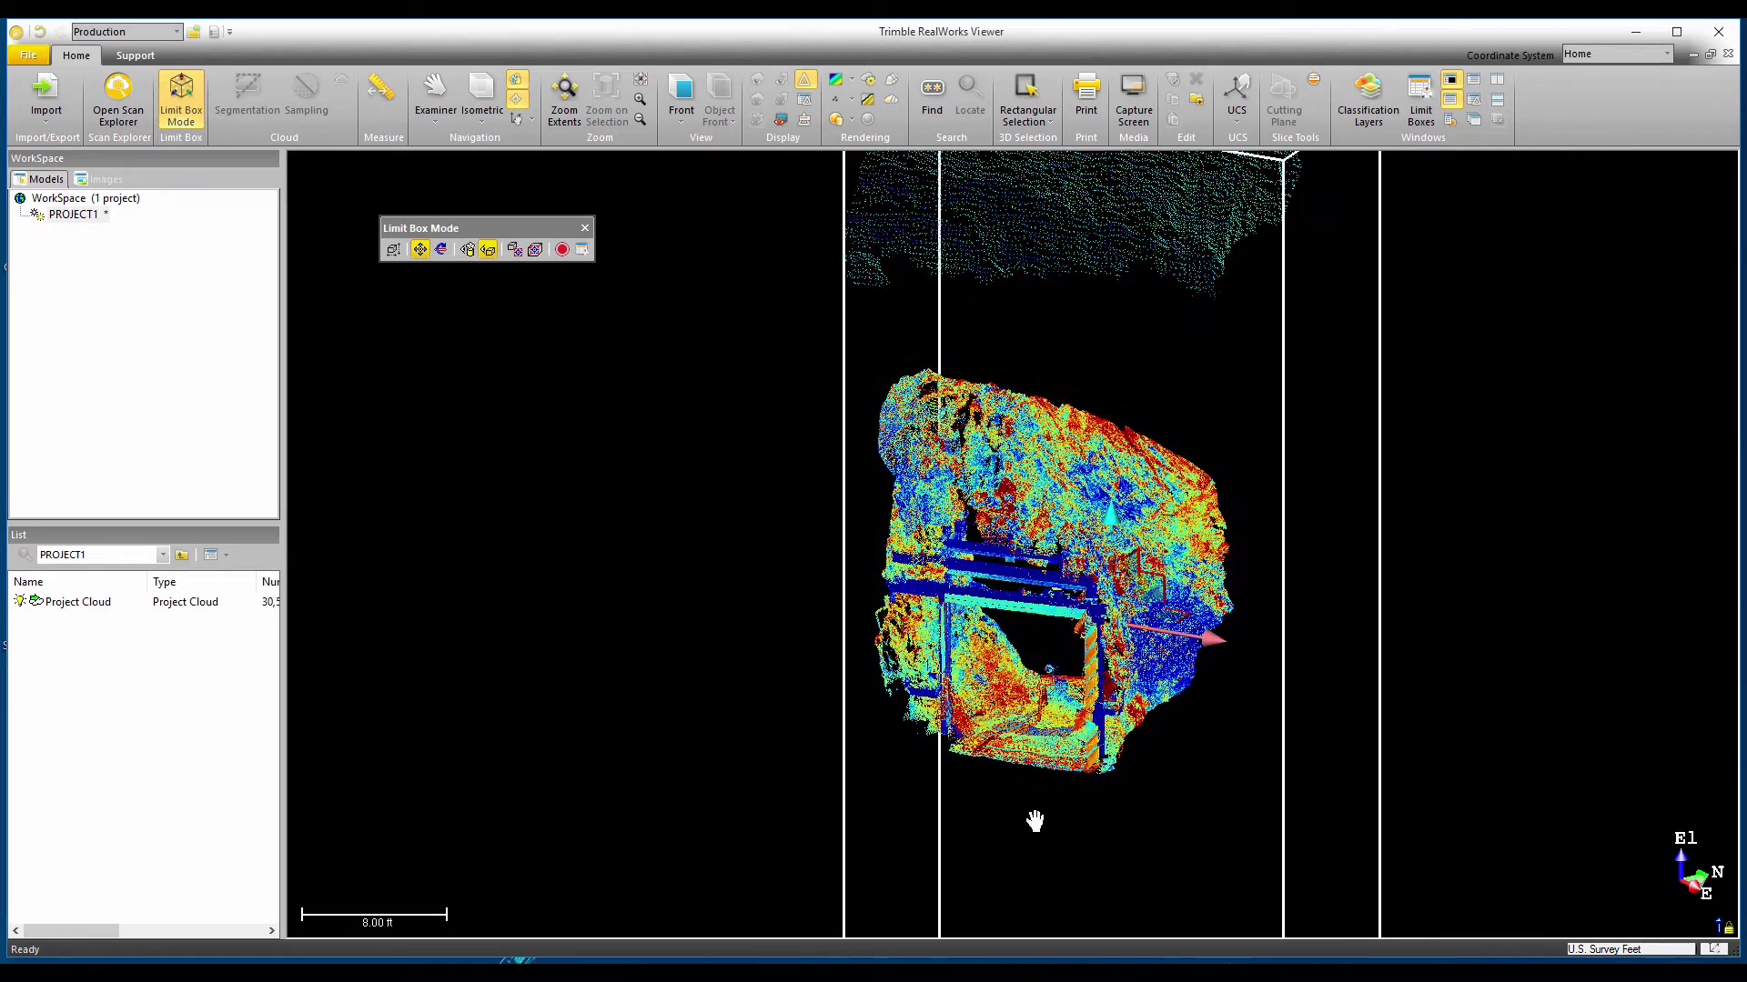
pyautogui.moveTo(1020, 710); pyautogui.dragTo(1094, 655)
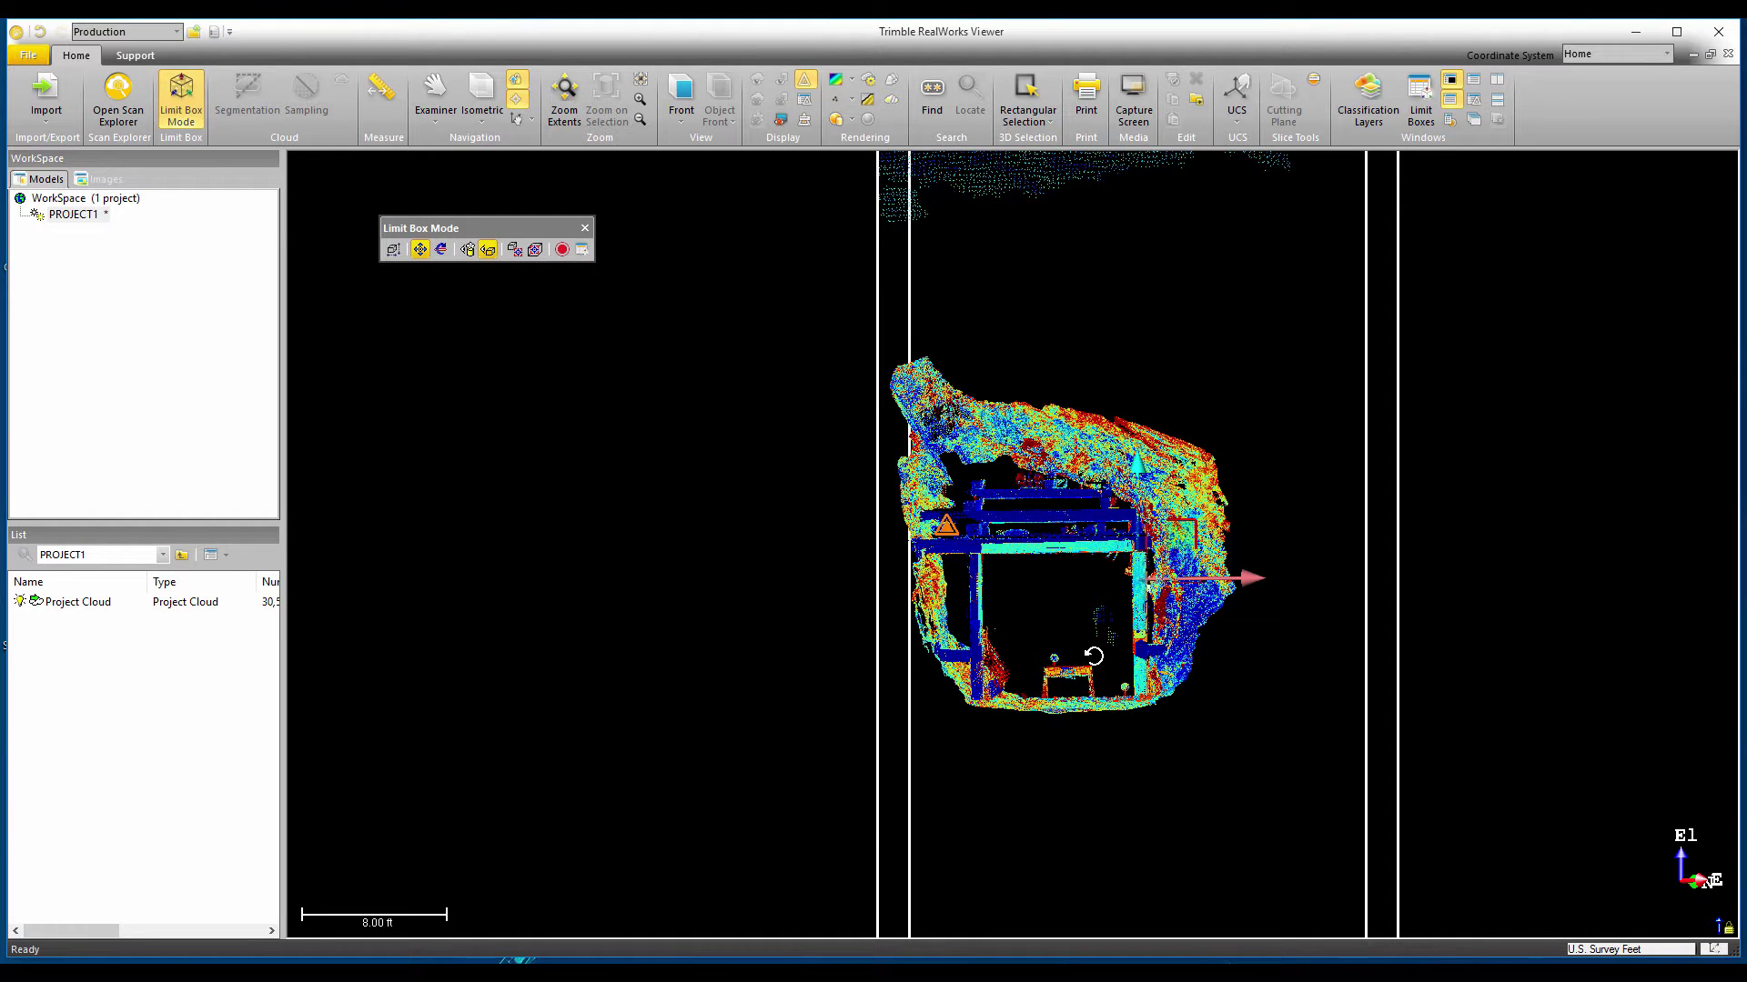
pyautogui.scroll(3, 1110, 628)
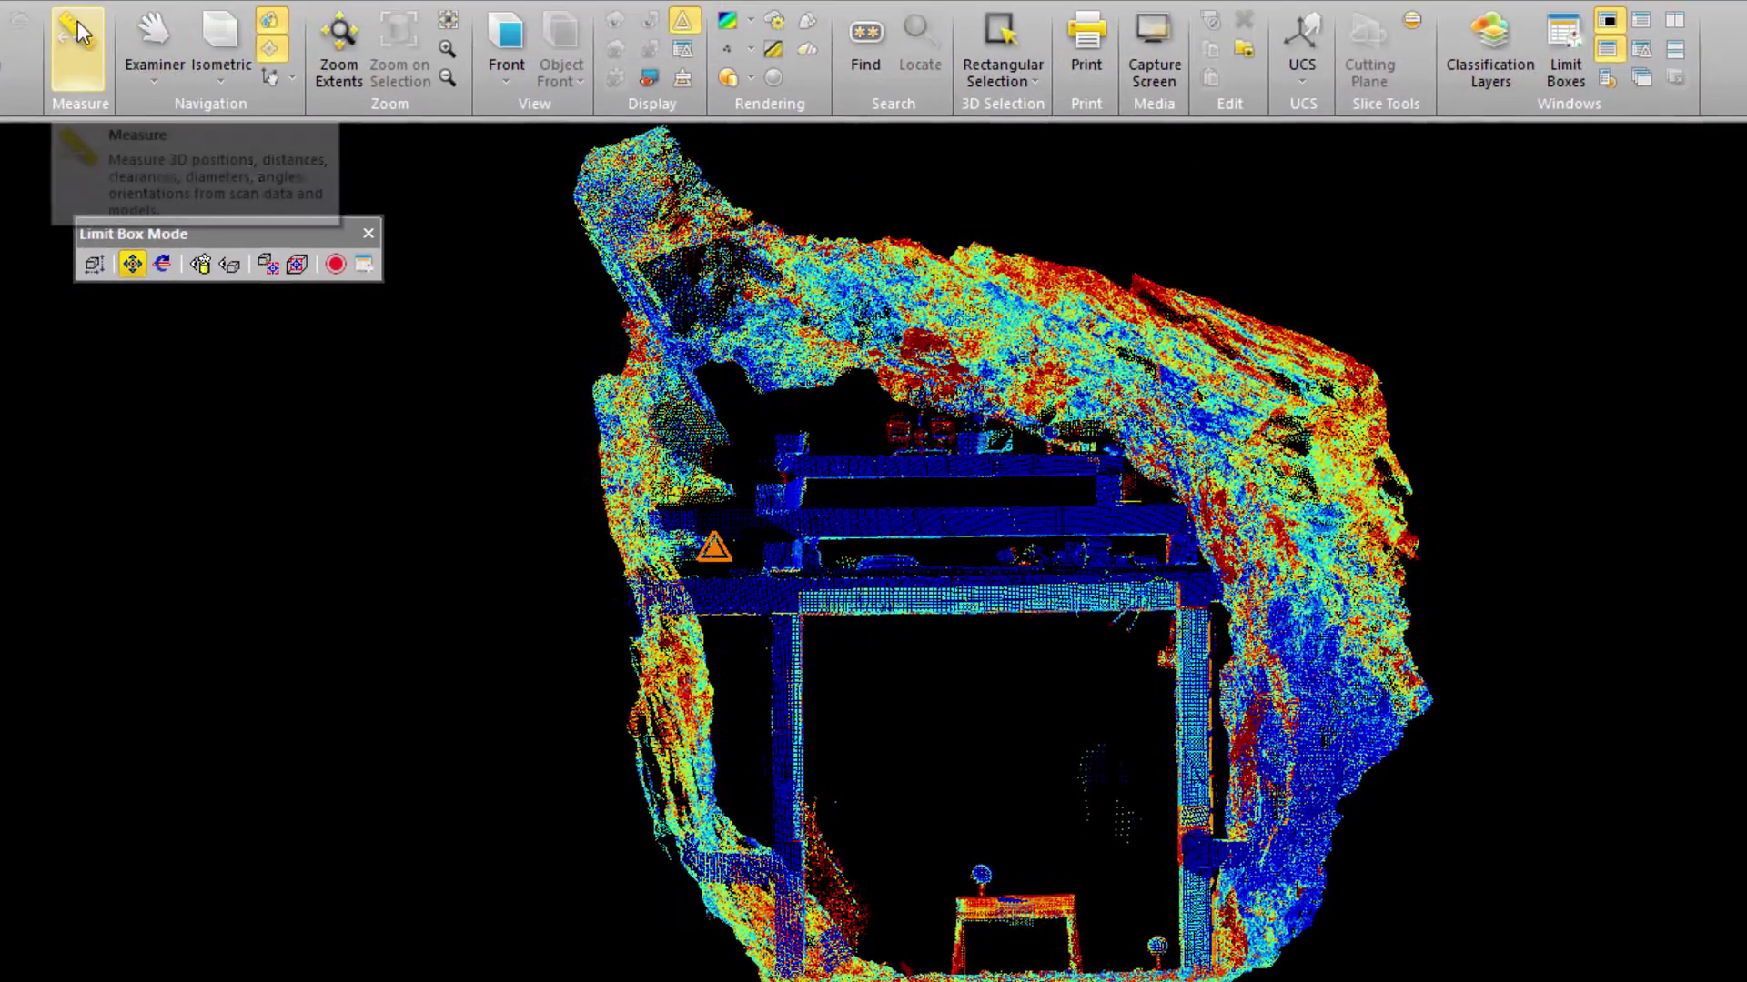
# Step: Measure beam corner to bench: 8.93 ft, with del 5.67 ft and dn 6.97 ft
pyautogui.click(97, 2)
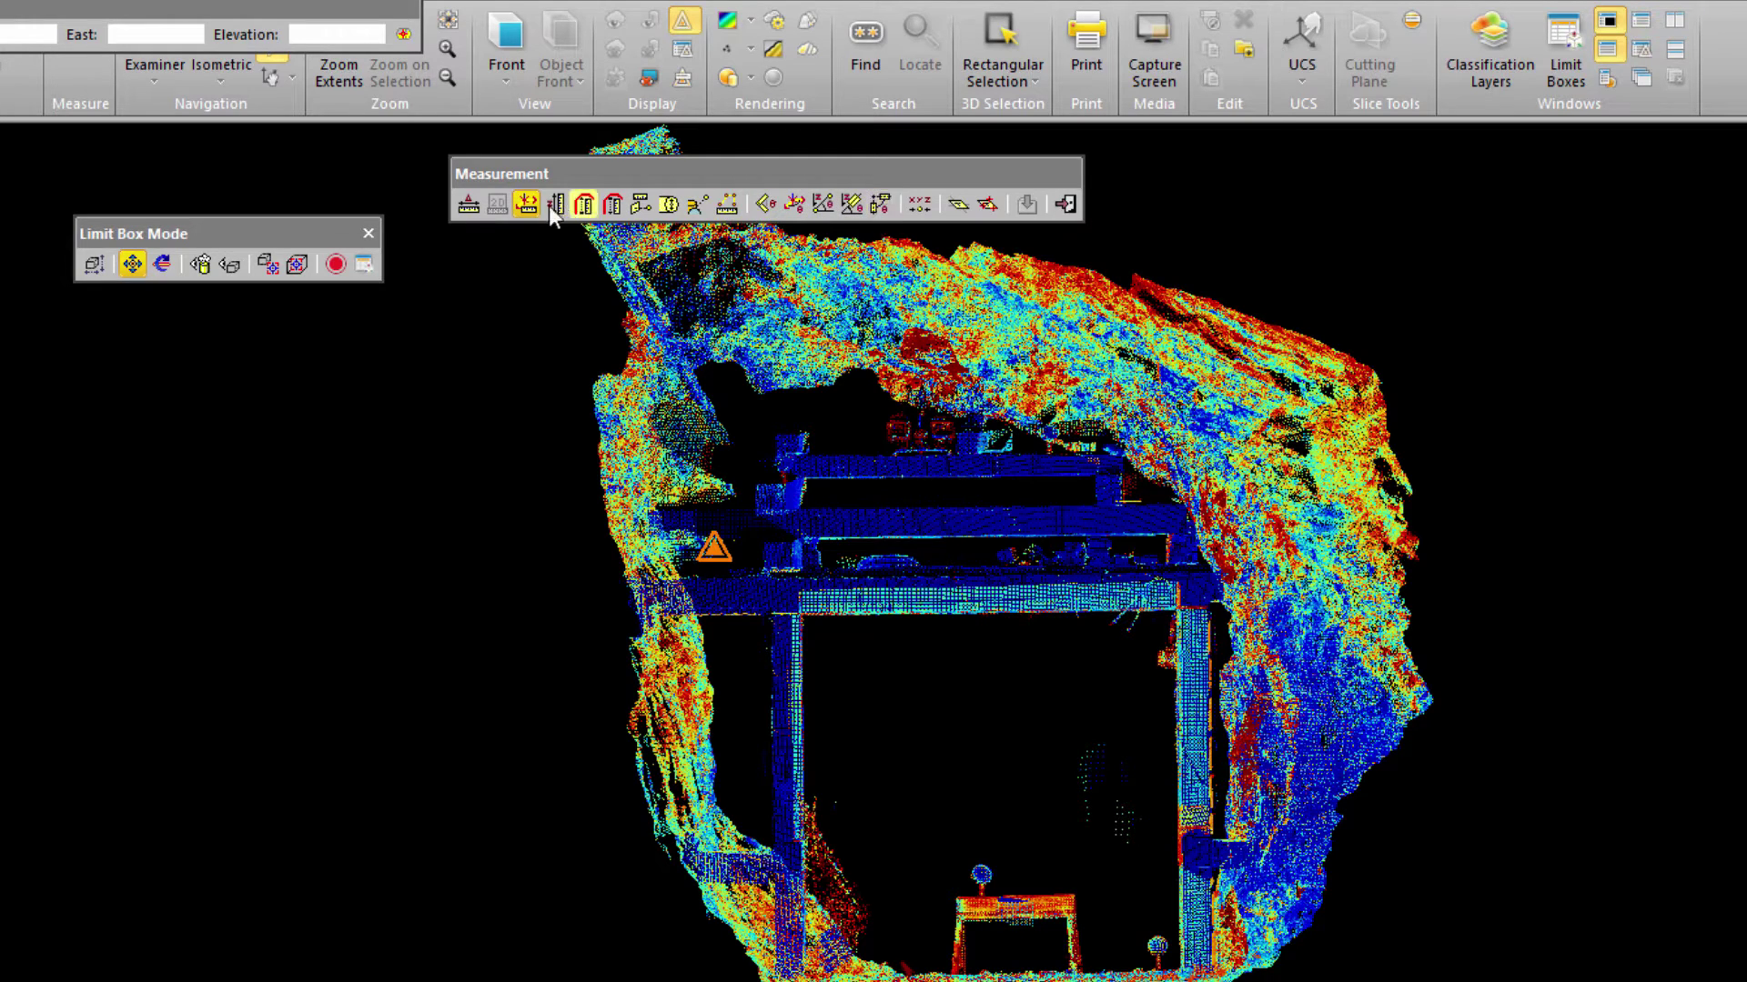
pyautogui.click(467, 206)
pyautogui.click(804, 618)
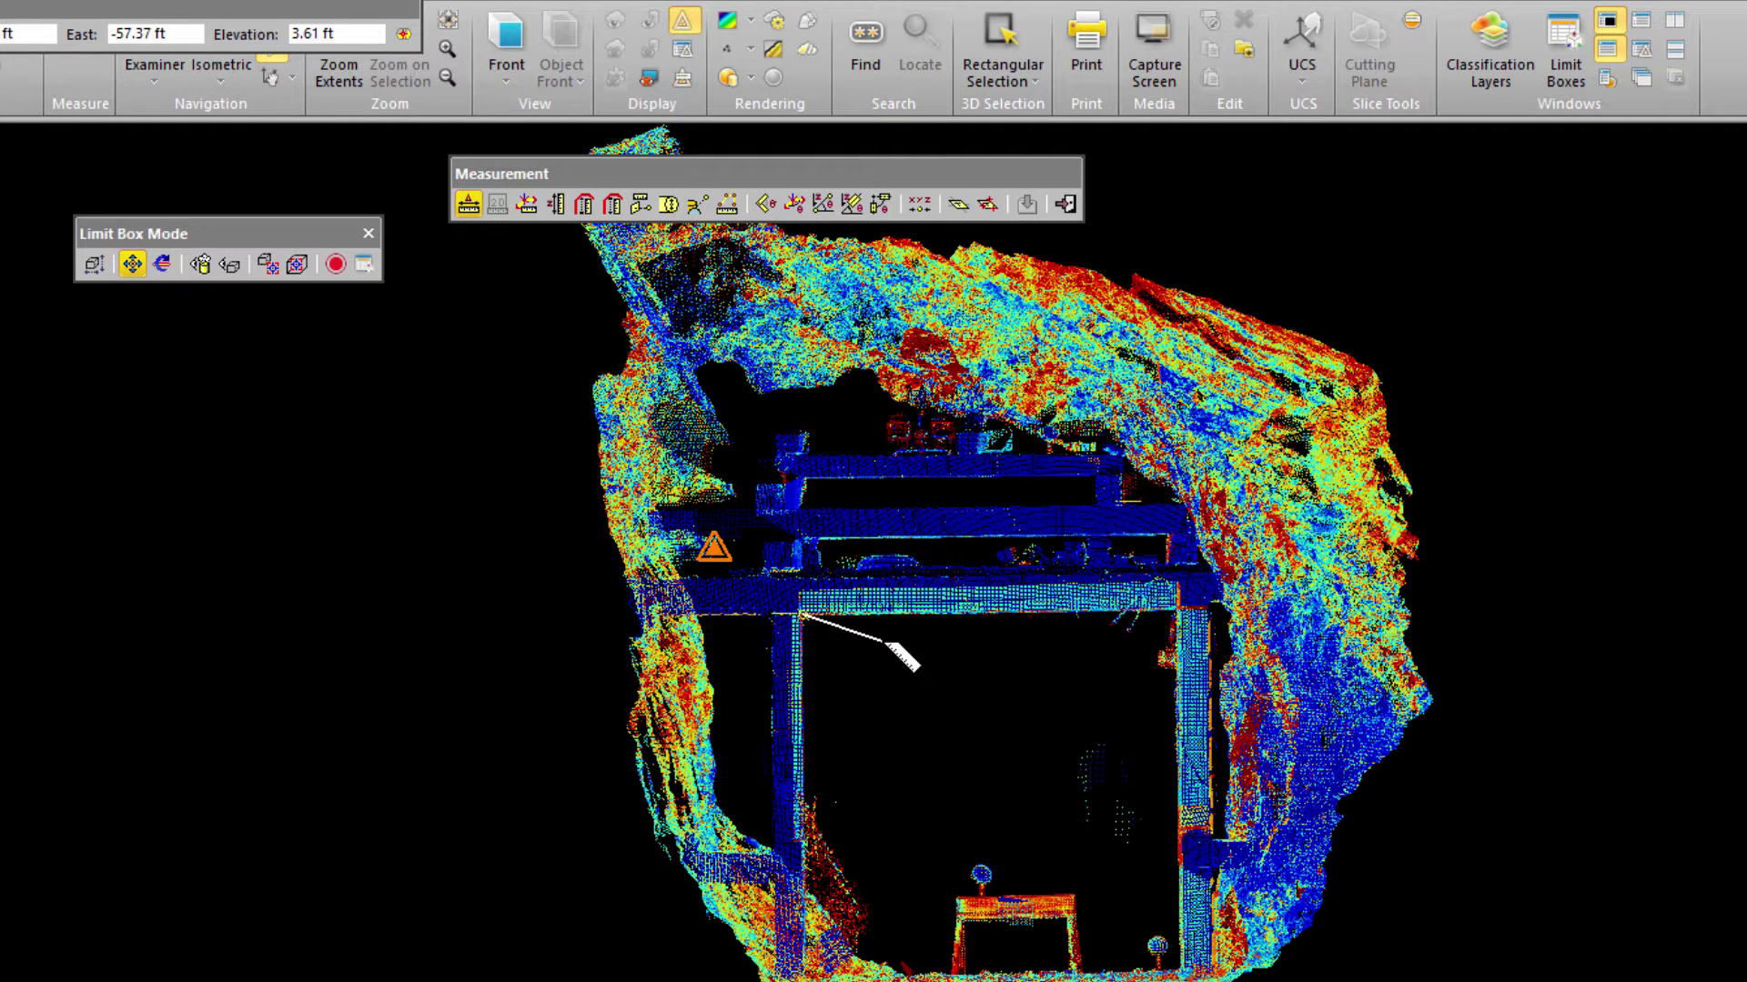
pyautogui.click(981, 875)
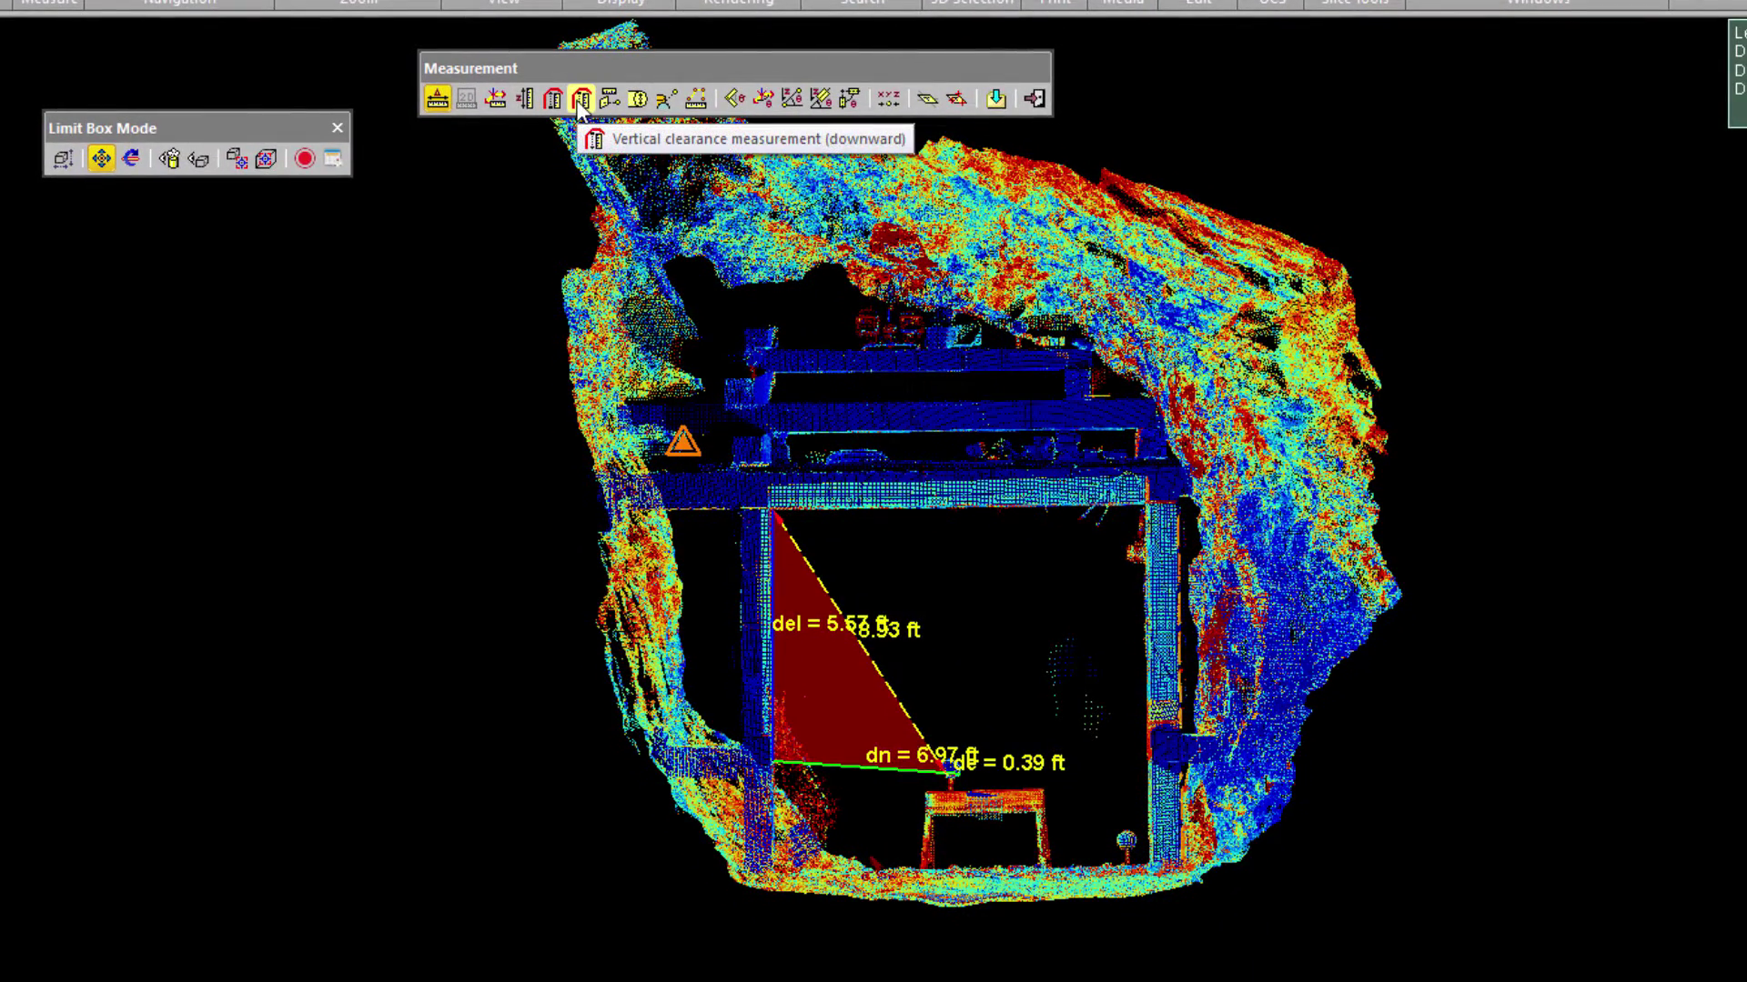
# Step: Take a downward vertical clearance reading under the beam, then exit the measurement tools
pyautogui.click(579, 101)
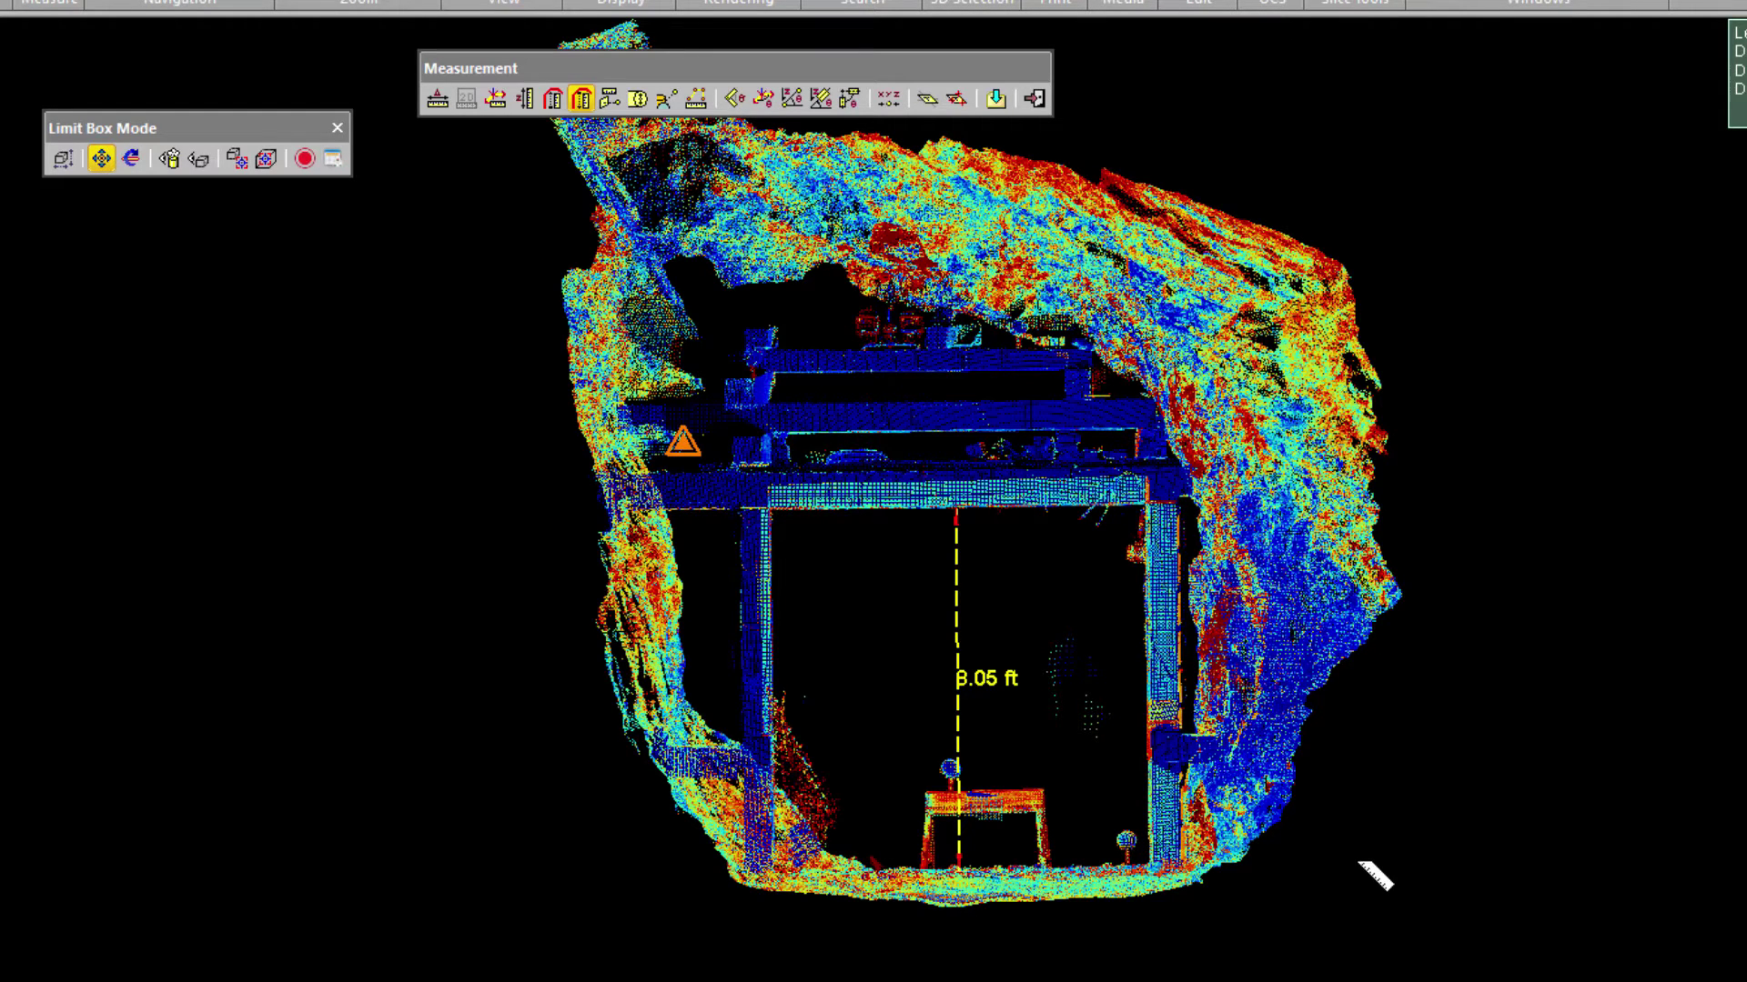
pyautogui.click(1035, 99)
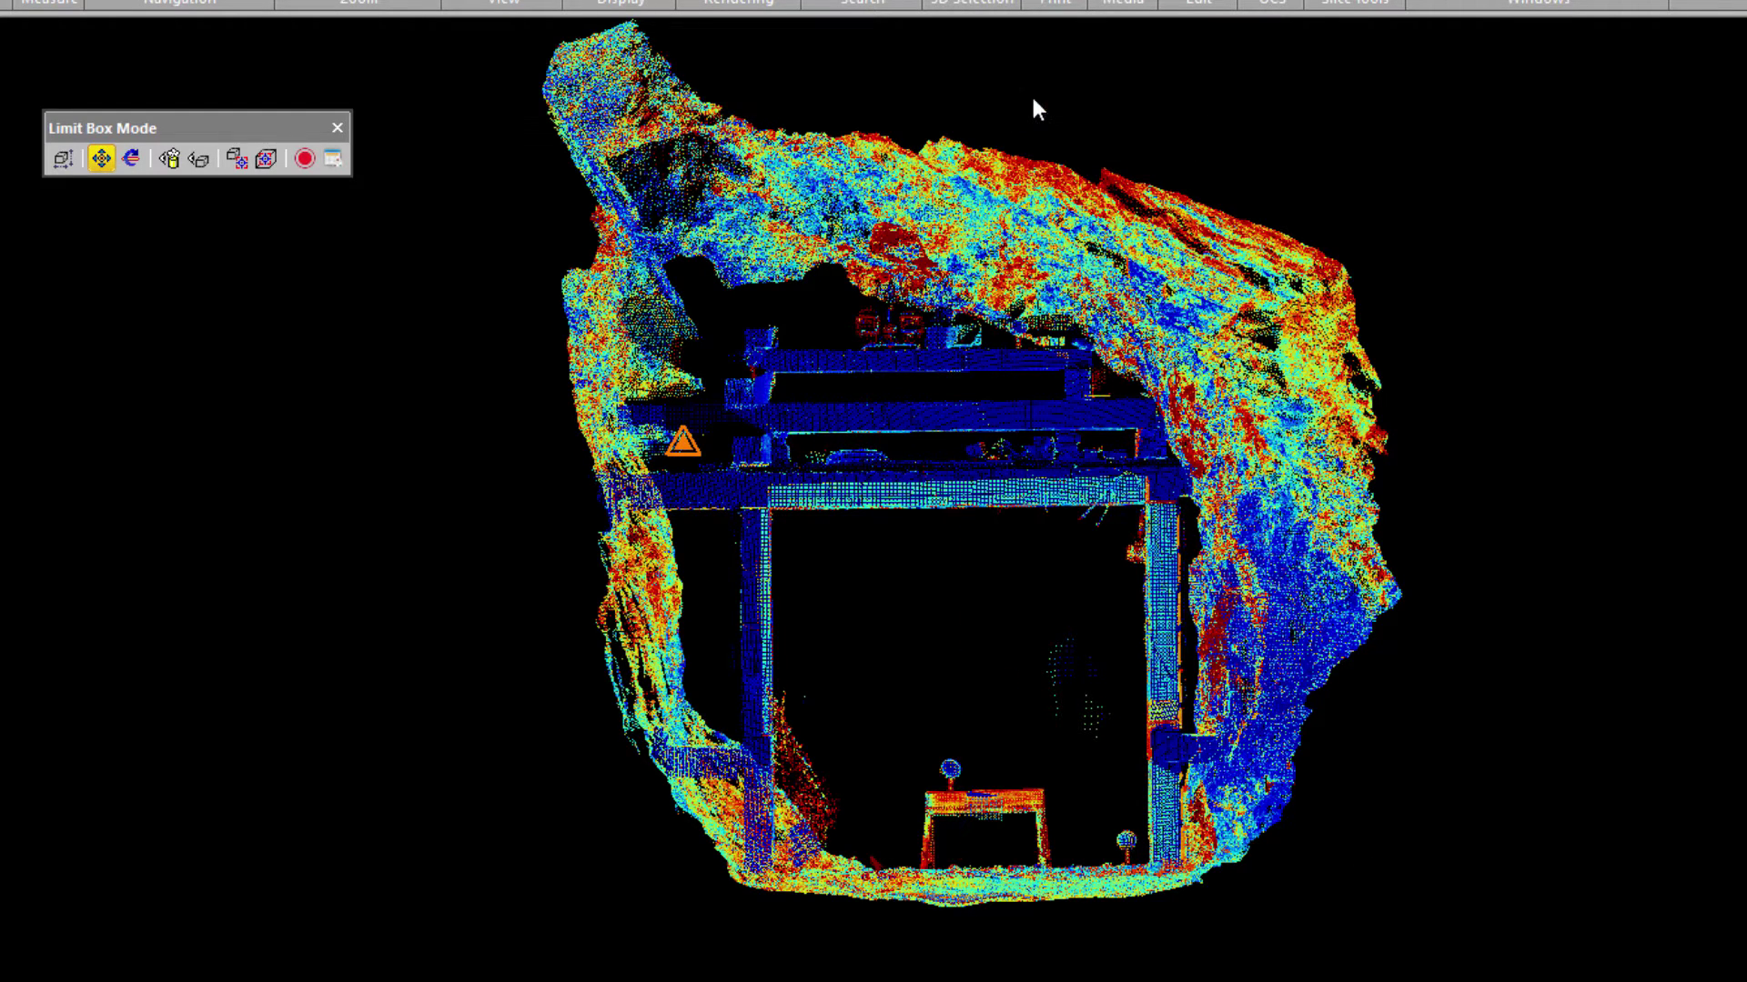